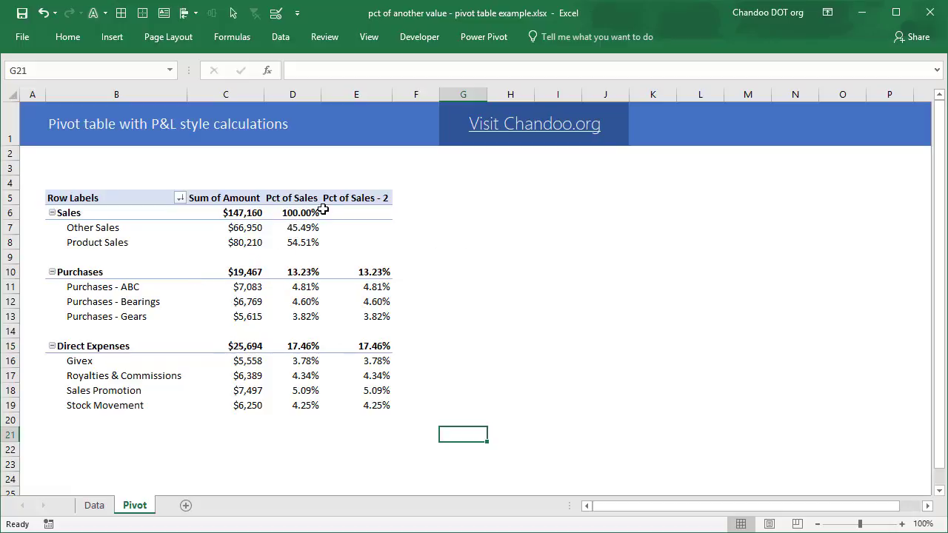
Inspect the Pct of Sales column, including the Sales and Purchases - ABC percentages
{"action": "left_click", "coordinate": [296, 94]}
{"action": "left_click", "coordinate": [296, 213]}
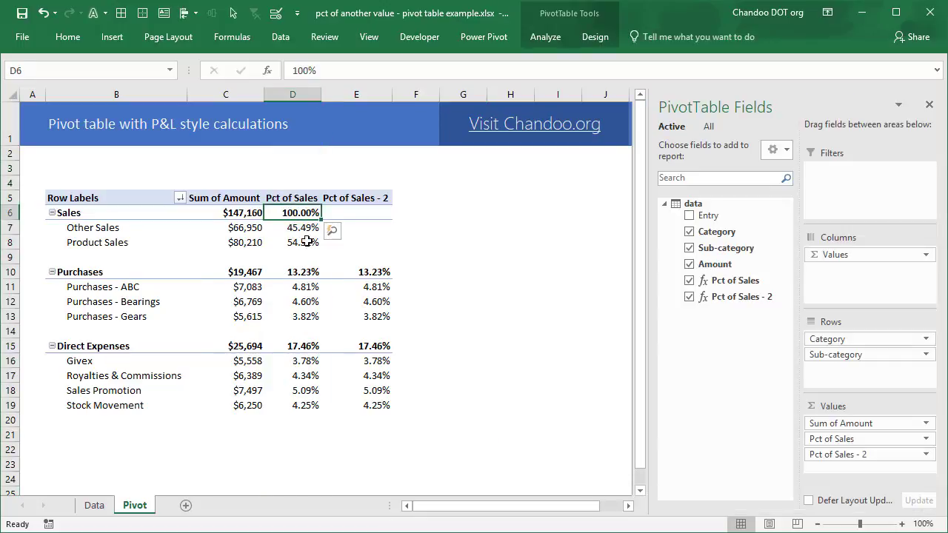
{"action": "left_click", "coordinate": [307, 287]}
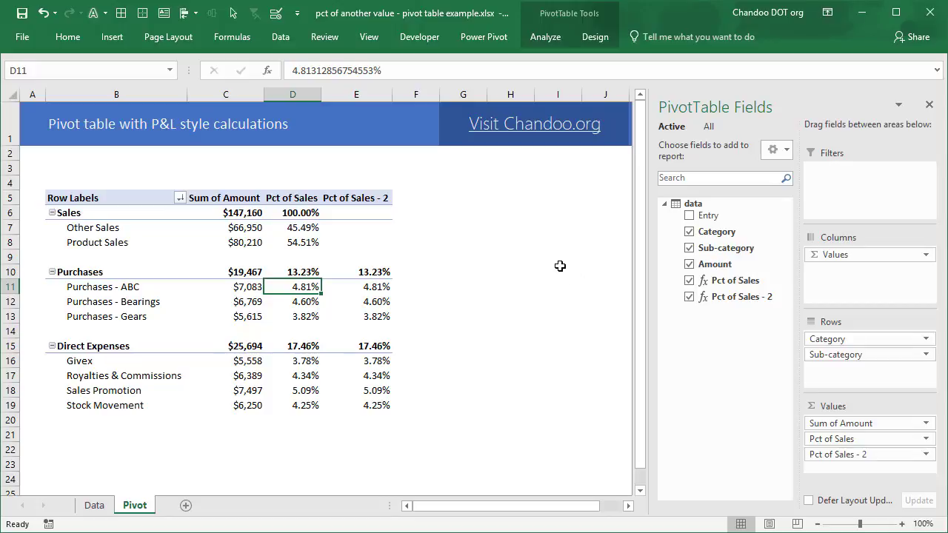
On the Data sheet, review the first ledger row's Category, Sub-category and amount 1930
{"action": "left_click", "coordinate": [93, 506]}
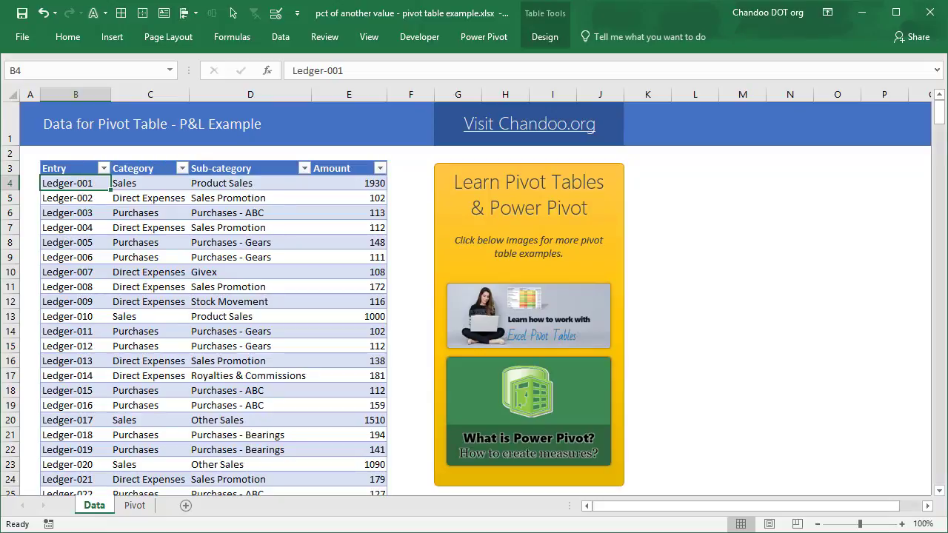
{"action": "left_click", "coordinate": [142, 183]}
{"action": "left_click", "coordinate": [250, 182]}
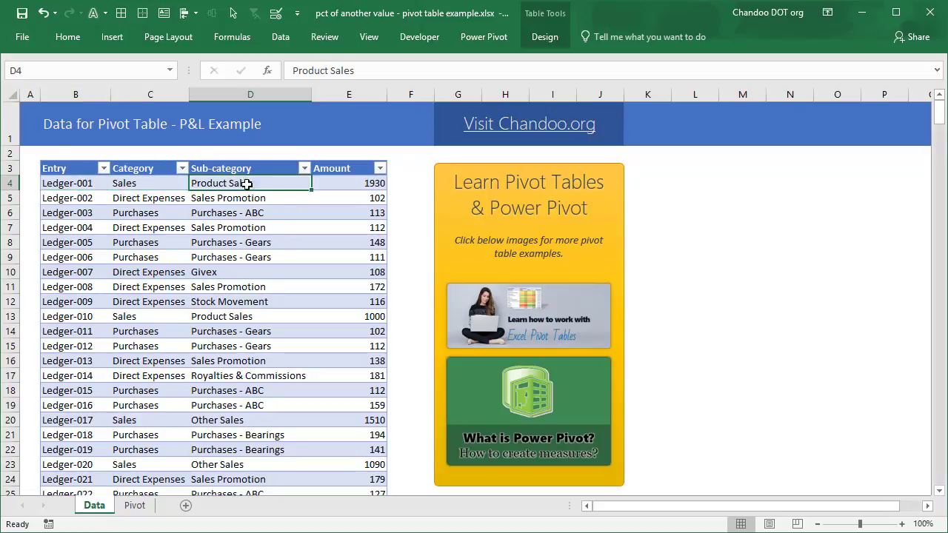
{"action": "left_click", "coordinate": [352, 188]}
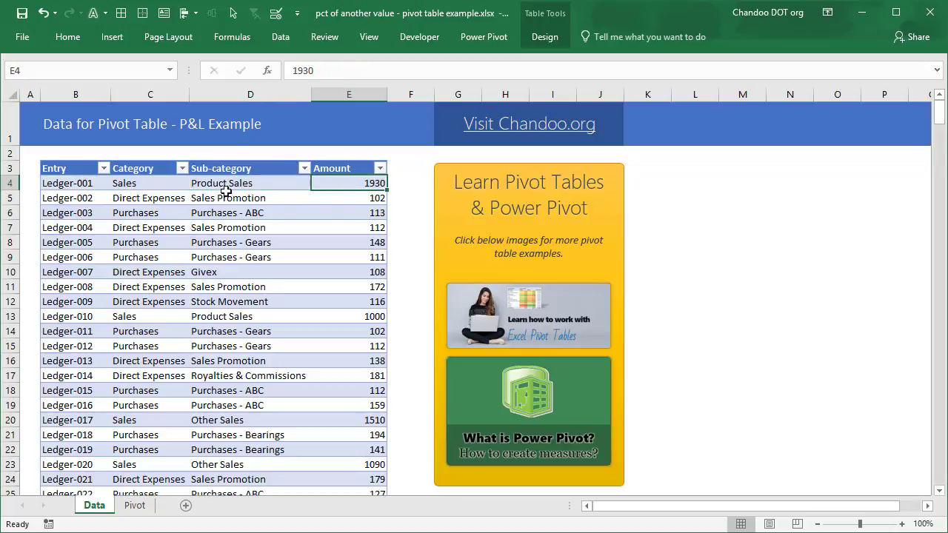
{"action": "scroll", "coordinate": [138, 214], "scroll_direction": "down", "scroll_amount": 1}
{"action": "scroll", "coordinate": [185, 196], "scroll_direction": "up", "scroll_amount": 1}
Start a PivotTable from the ledger table 'data', placed on a new worksheet
{"action": "left_click", "coordinate": [46, 169]}
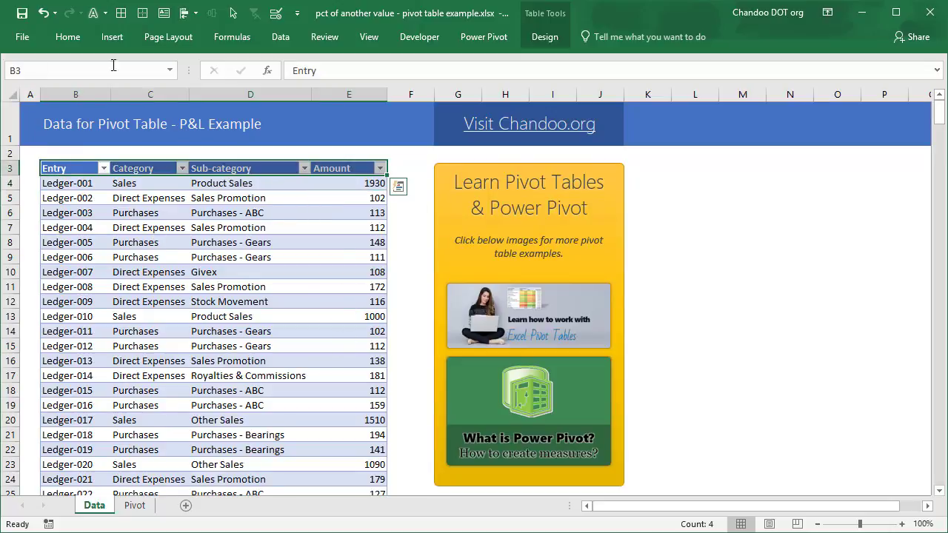
{"action": "left_click", "coordinate": [81, 213]}
{"action": "left_click", "coordinate": [116, 37]}
{"action": "left_click", "coordinate": [24, 74]}
{"action": "scroll", "coordinate": [52, 157], "scroll_direction": "down", "scroll_amount": 1}
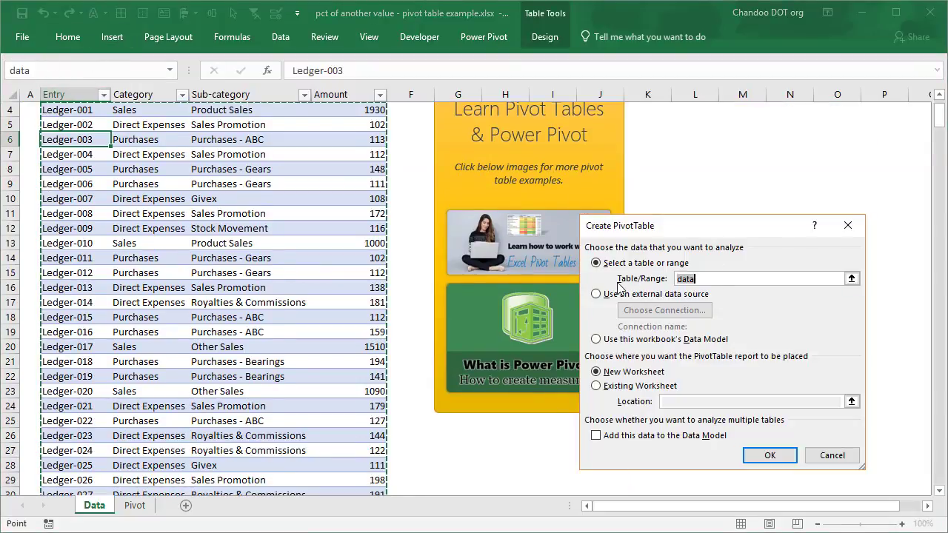
Create the pivot with Category and Sub-category as rows, sorted Z to A
{"action": "left_click", "coordinate": [771, 455]}
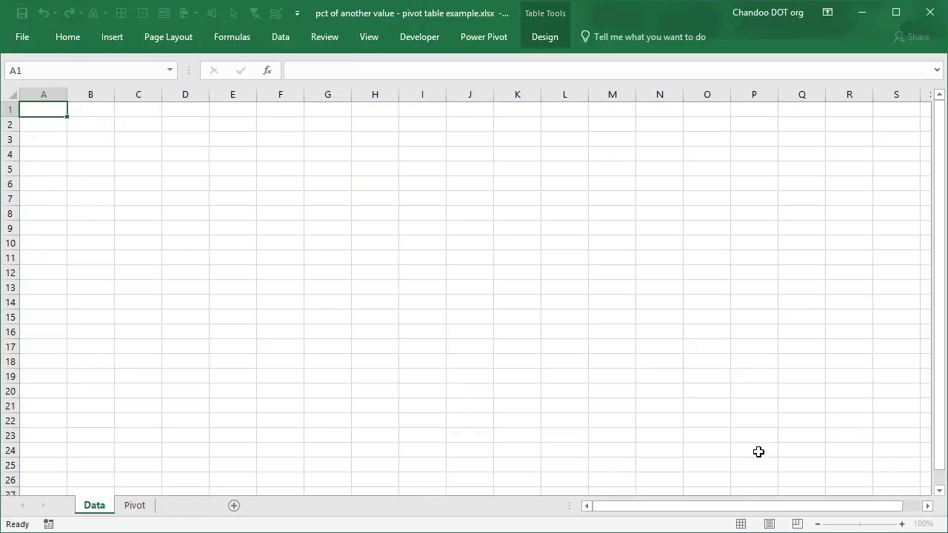
{"action": "left_click_drag", "start_coordinate": [702, 202], "coordinate": [845, 371]}
{"action": "left_click_drag", "start_coordinate": [700, 215], "coordinate": [849, 436]}
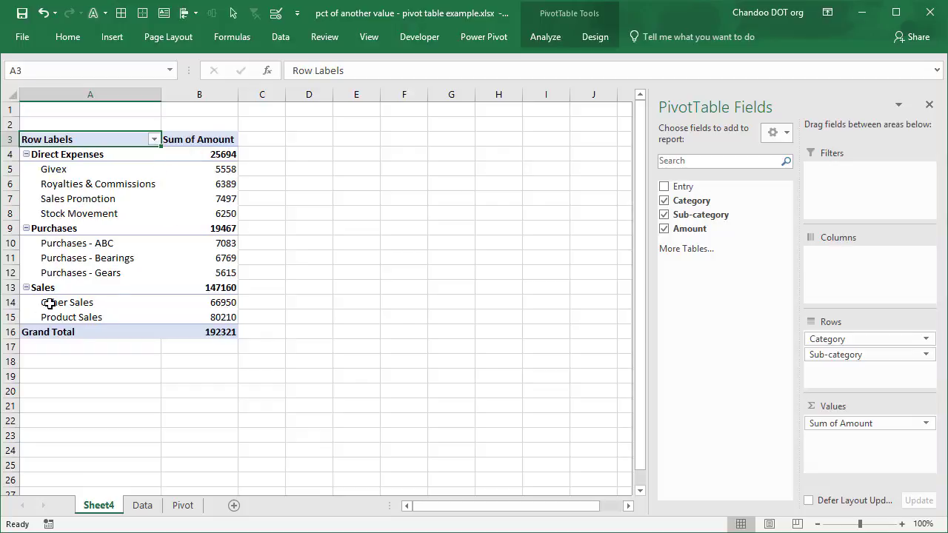
{"action": "left_click", "coordinate": [155, 140]}
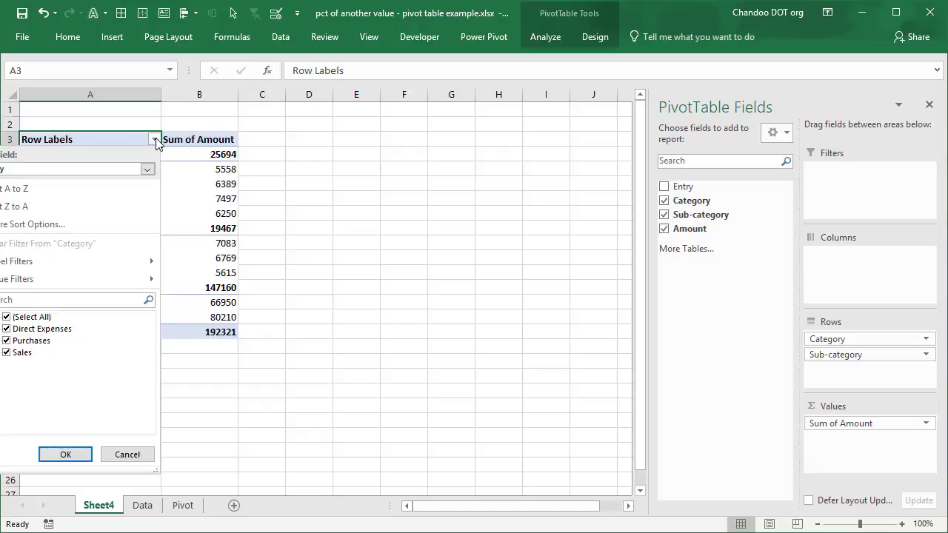
{"action": "left_click", "coordinate": [55, 193]}
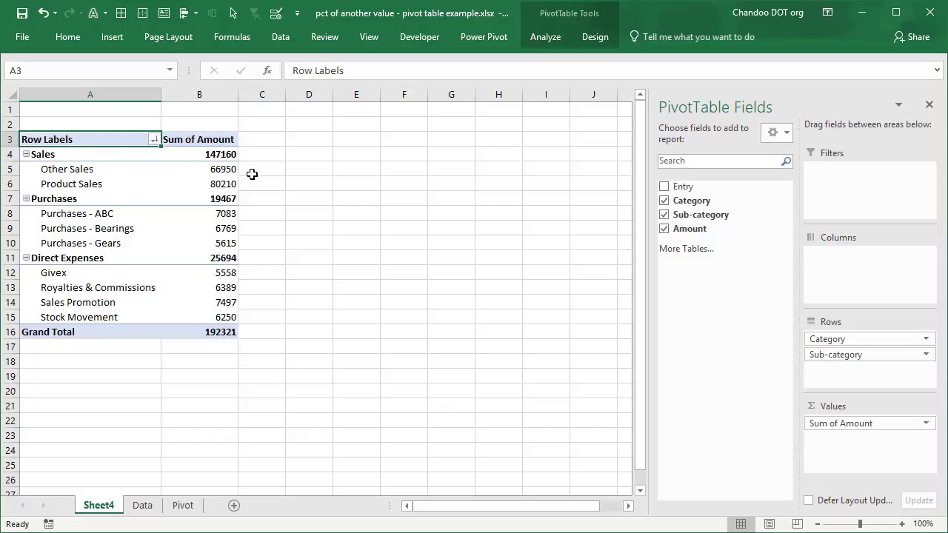
Check the Purchases - ABC, Givex and Direct Expenses (25694) amounts
{"action": "left_click", "coordinate": [228, 214]}
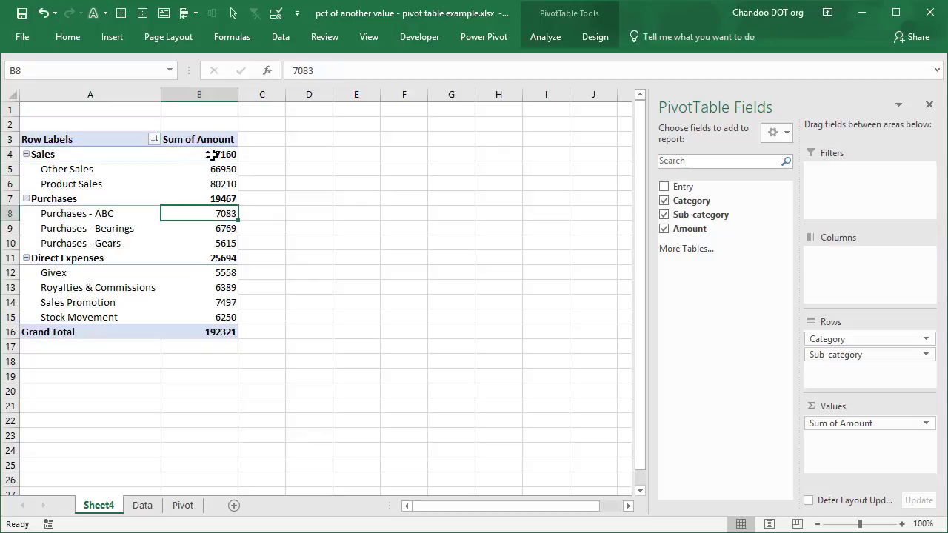
{"action": "left_click", "coordinate": [226, 272]}
{"action": "left_click", "coordinate": [228, 257]}
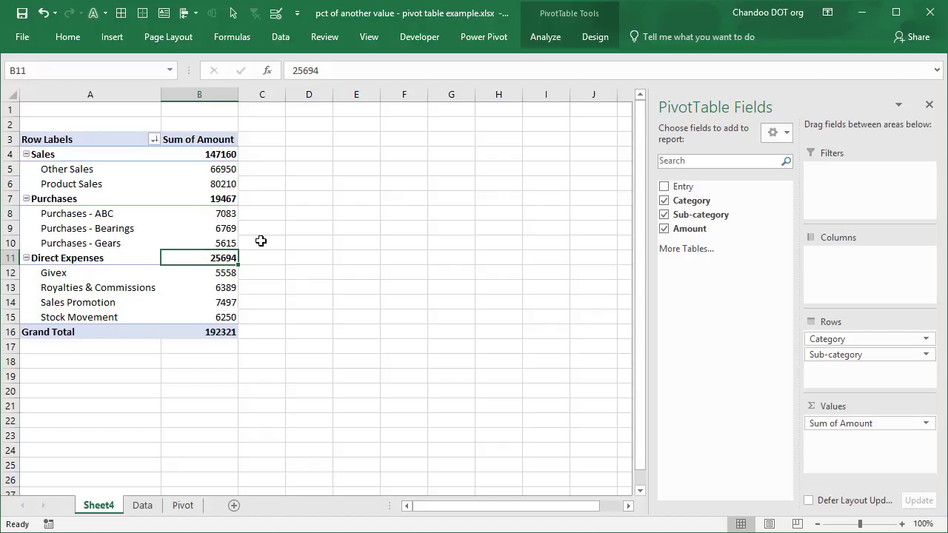
Add Amount again as Sum of Amount2, shown as % Of base field Category, item Sales
{"action": "left_click_drag", "start_coordinate": [680, 229], "coordinate": [852, 454]}
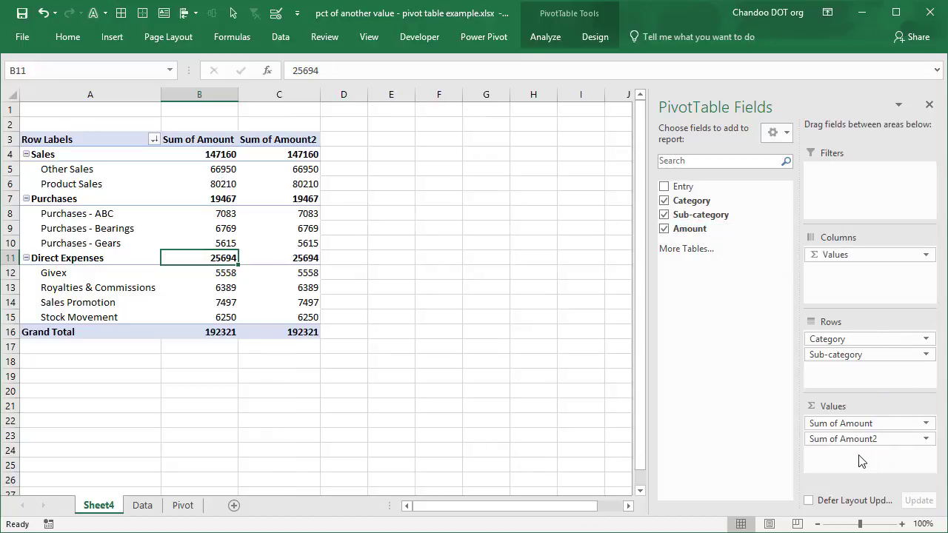
{"action": "right_click", "coordinate": [296, 171]}
{"action": "mouse_move", "coordinate": [386, 302]}
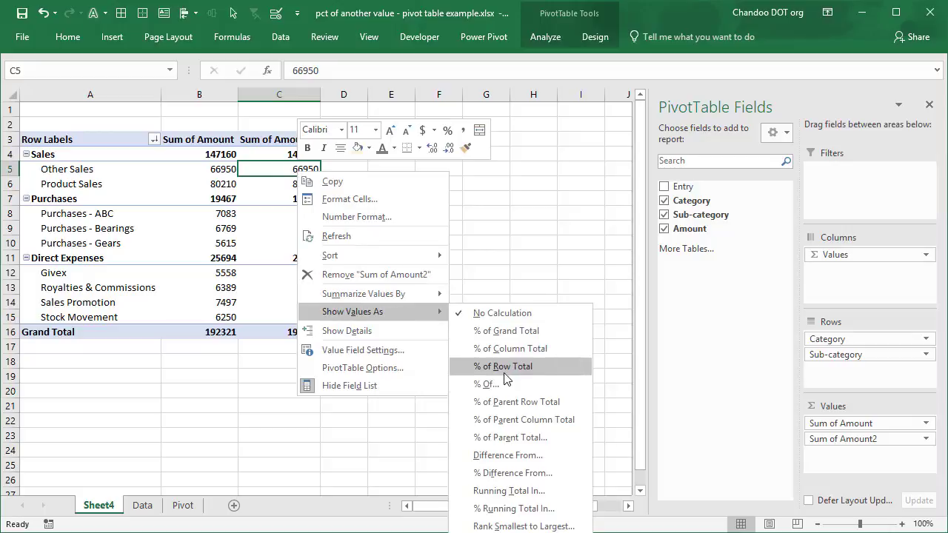
{"action": "left_click", "coordinate": [501, 384]}
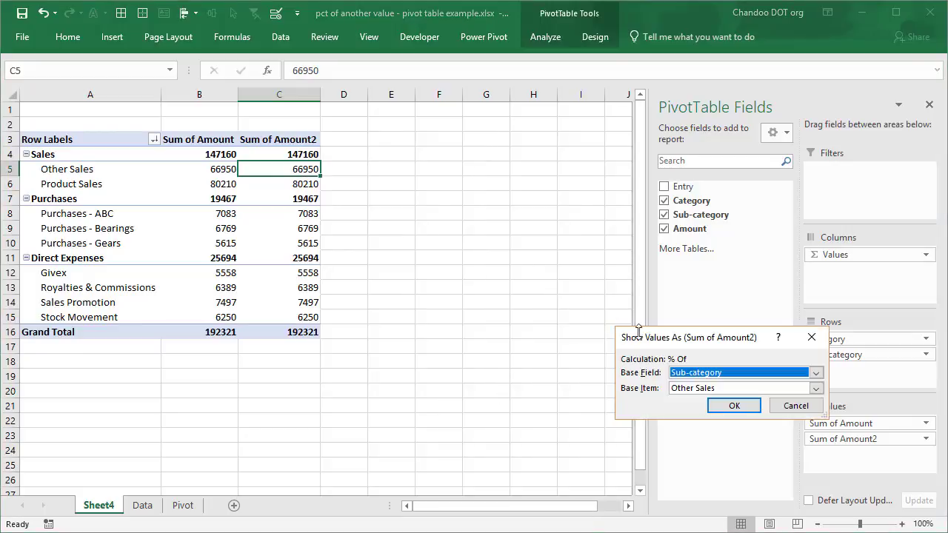
{"action": "left_click_drag", "start_coordinate": [638, 331], "coordinate": [425, 112]}
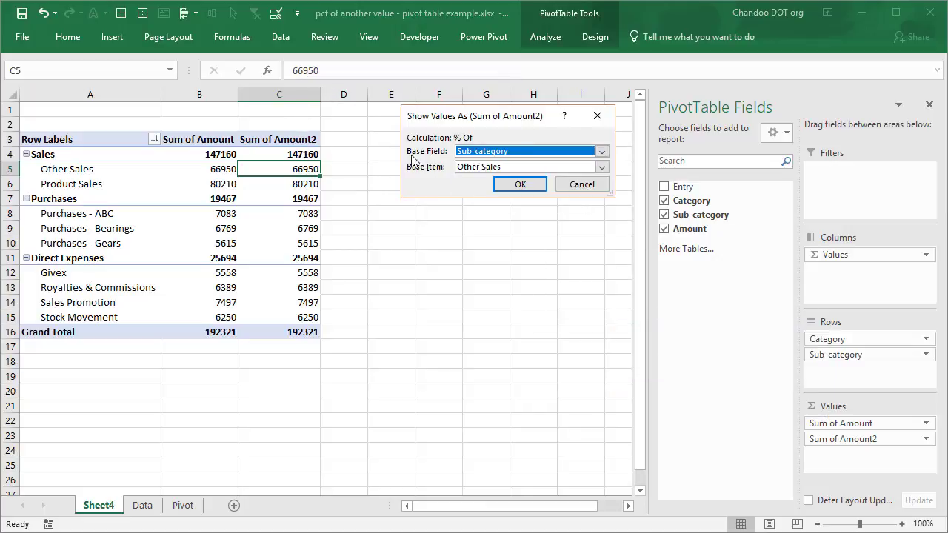
{"action": "left_click", "coordinate": [497, 152]}
{"action": "left_click", "coordinate": [495, 166]}
{"action": "left_click", "coordinate": [495, 168]}
{"action": "left_click", "coordinate": [478, 212]}
{"action": "left_click", "coordinate": [522, 185]}
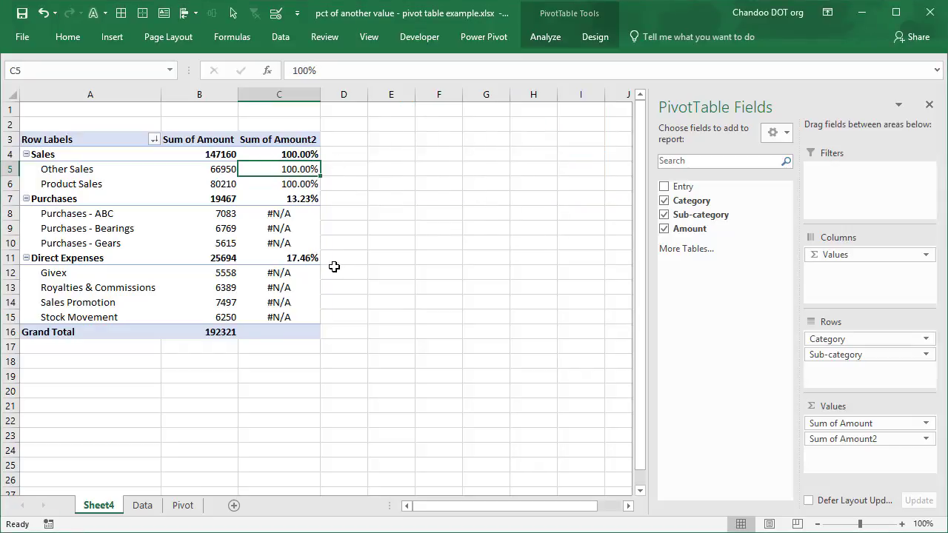
Inspect the #N/A results on the Purchases sub-category rows
{"action": "left_click_drag", "start_coordinate": [299, 216], "coordinate": [302, 301]}
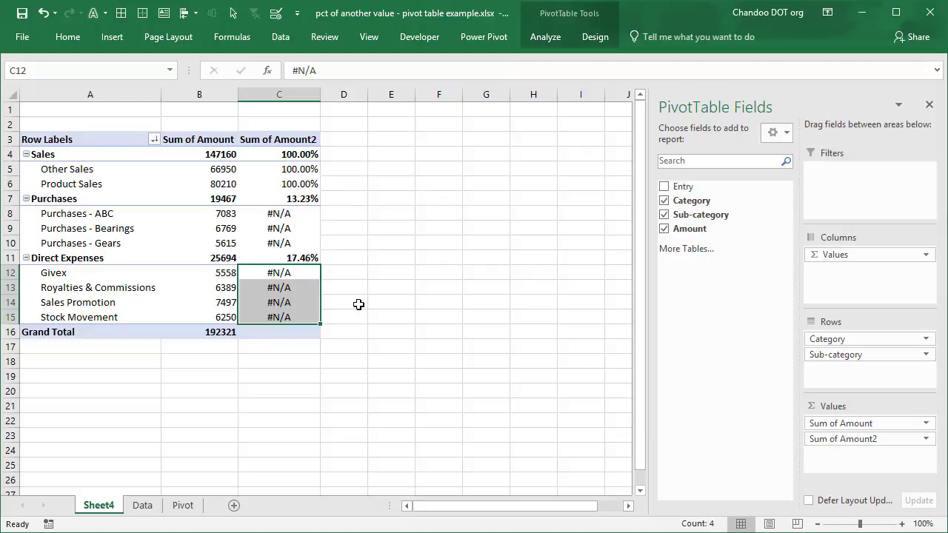
{"action": "left_click", "coordinate": [408, 287]}
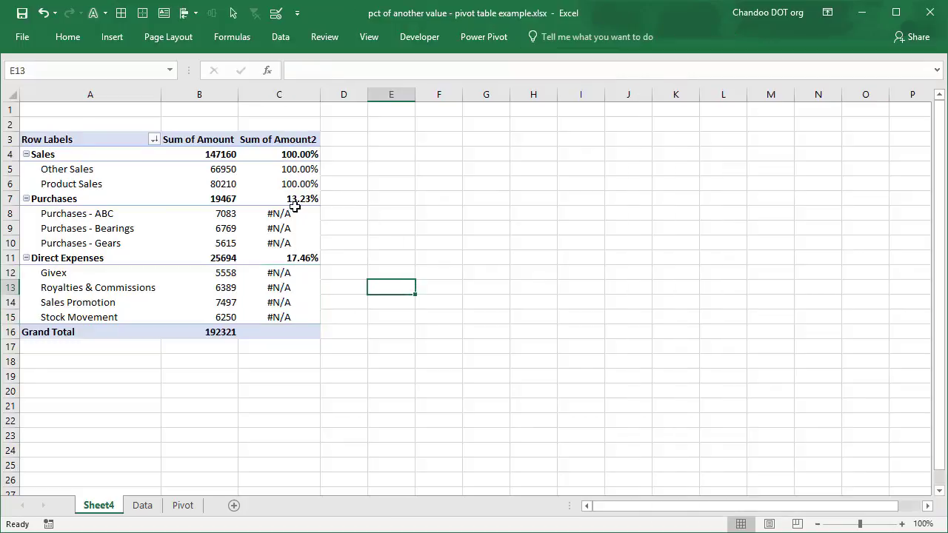
{"action": "left_click", "coordinate": [306, 215]}
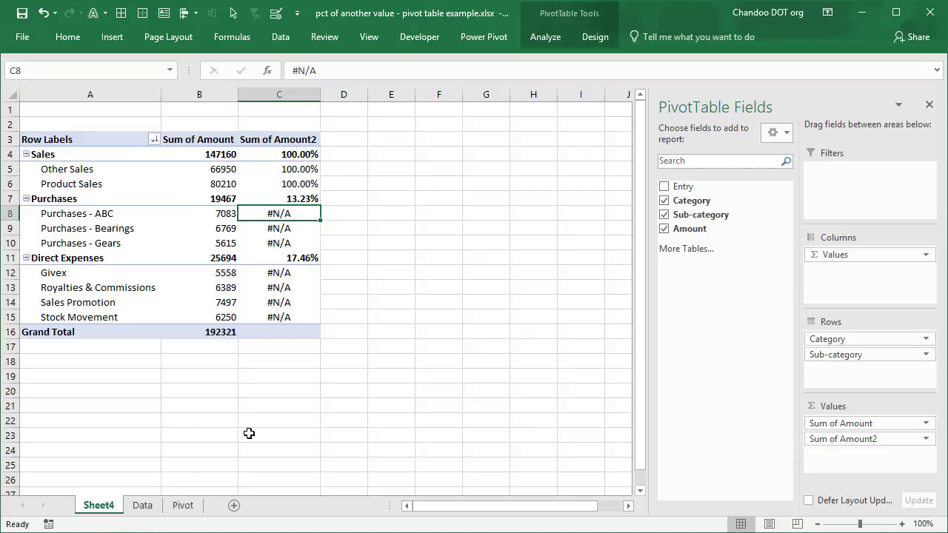
Insert a PivotTable from the Data sheet's ledger table with 'Add this data to the Data Model' ticked
{"action": "left_click", "coordinate": [145, 507]}
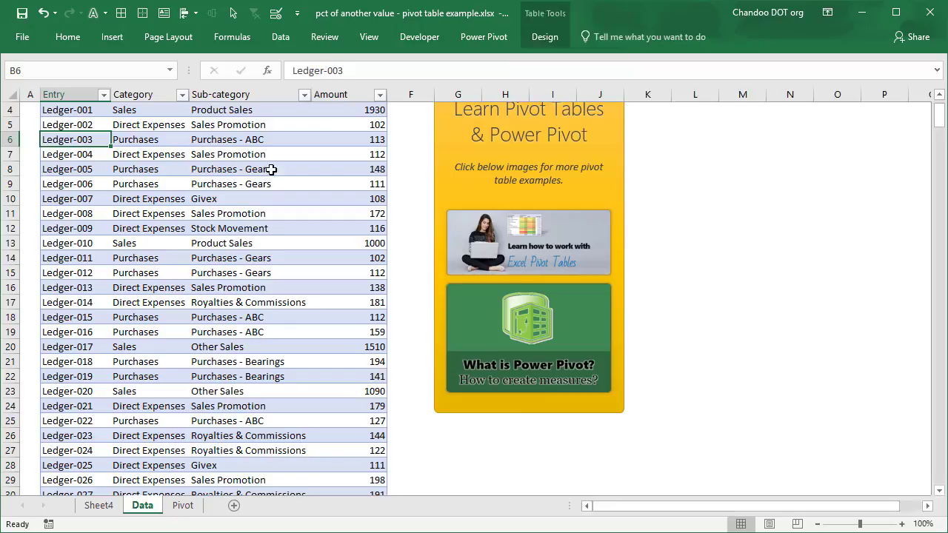
{"action": "left_click", "coordinate": [245, 167]}
{"action": "left_click", "coordinate": [112, 37]}
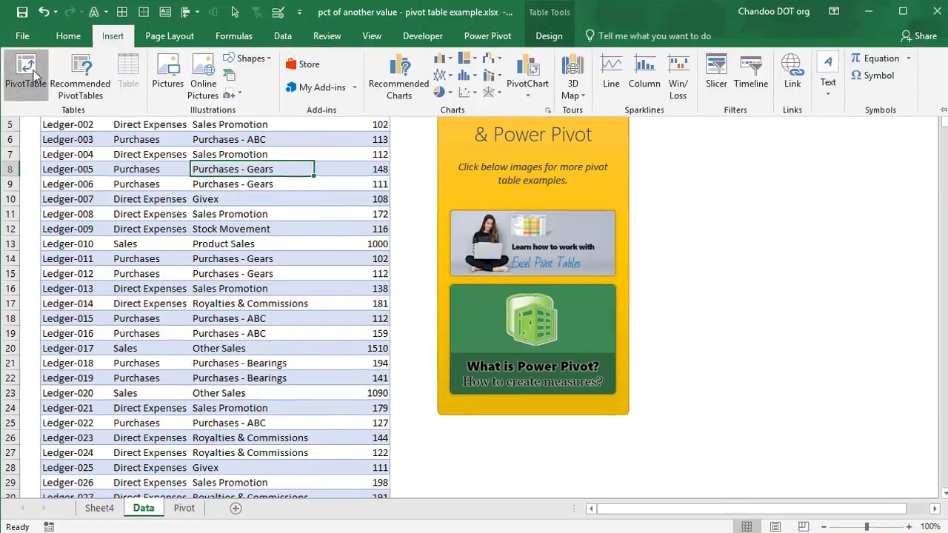
{"action": "left_click", "coordinate": [16, 70]}
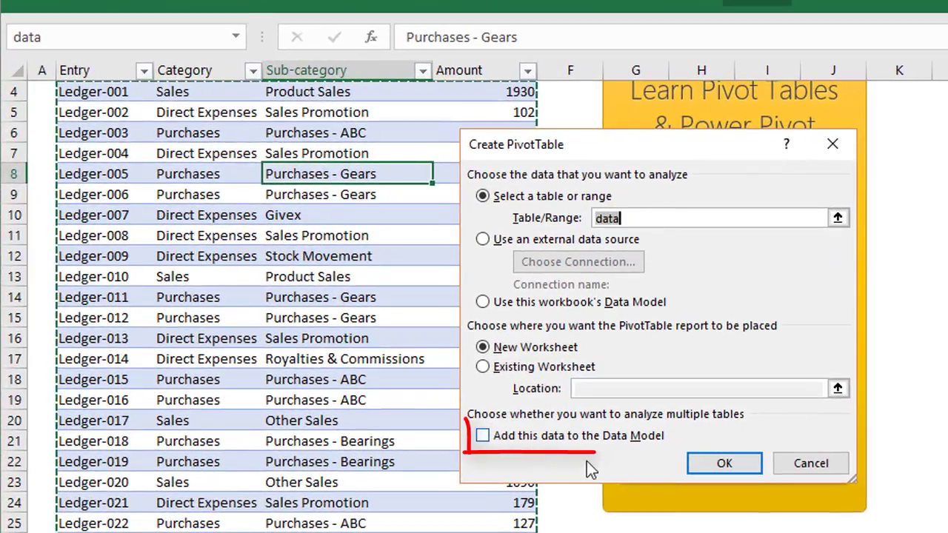
{"action": "left_click", "coordinate": [482, 436]}
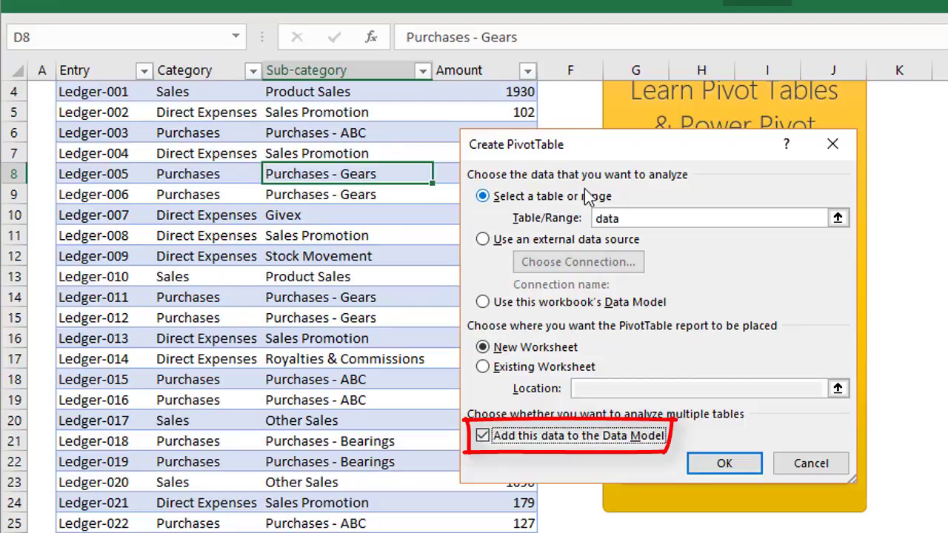
{"action": "left_click", "coordinate": [726, 465]}
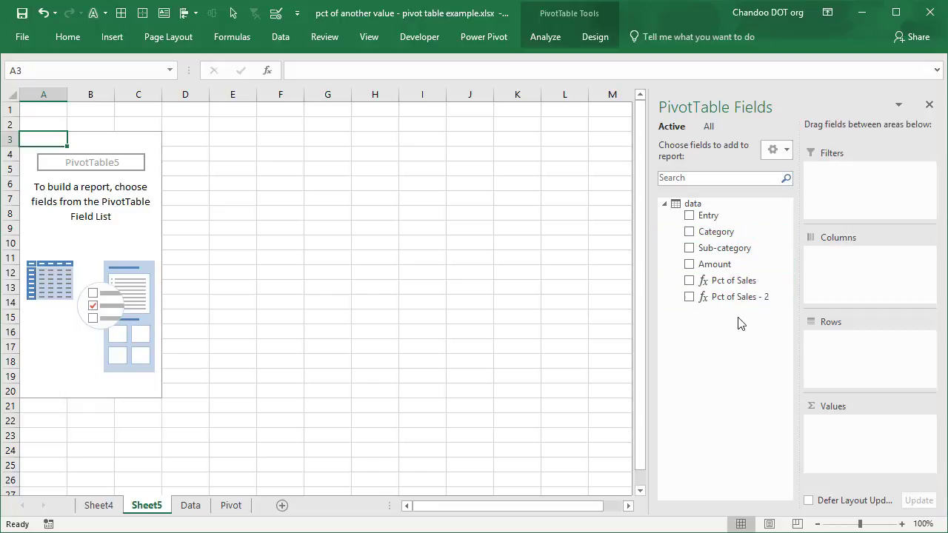
Put Category and Sub-category in rows and sort so Sales comes first
{"action": "left_click_drag", "start_coordinate": [738, 236], "coordinate": [844, 349]}
{"action": "left_click_drag", "start_coordinate": [711, 248], "coordinate": [869, 448]}
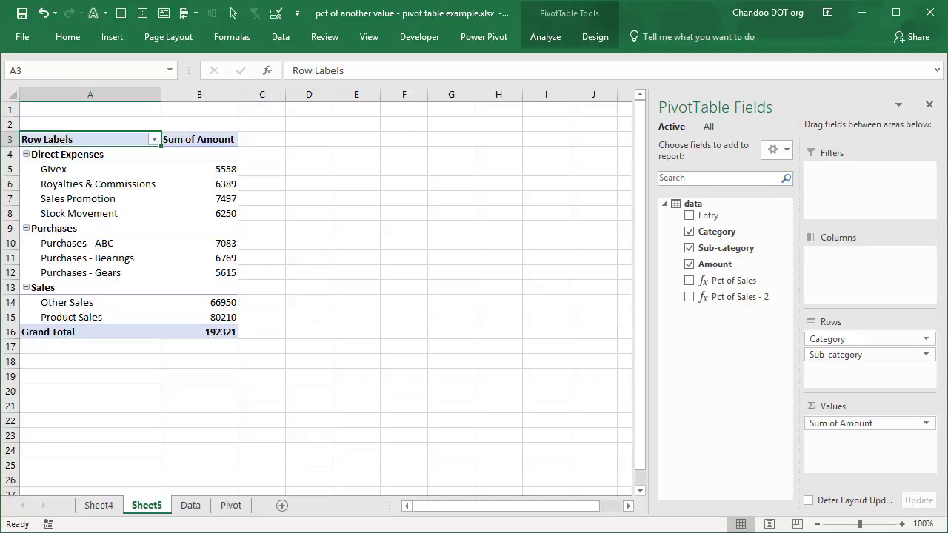
{"action": "left_click", "coordinate": [154, 139]}
{"action": "left_click", "coordinate": [44, 205]}
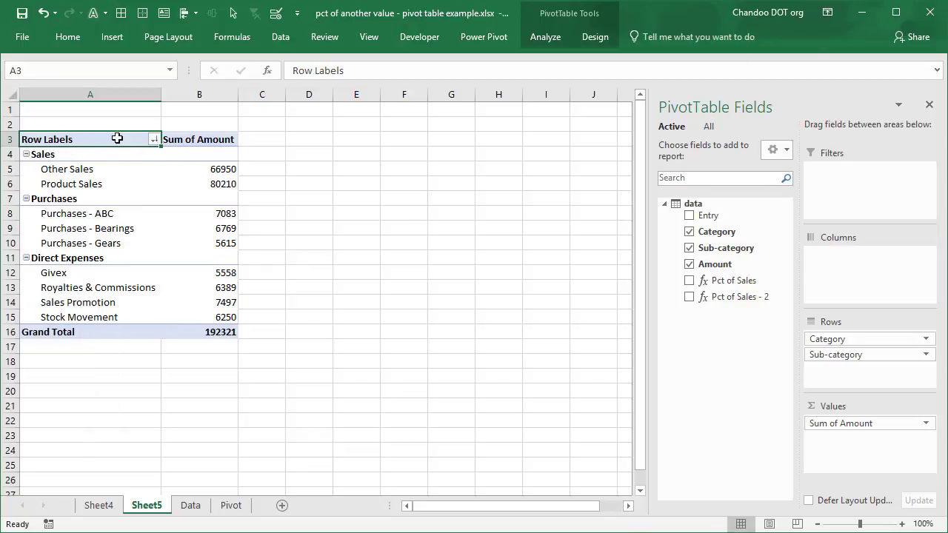
Set Subtotals to Show all Subtotals at Top of Group
{"action": "left_click", "coordinate": [584, 39]}
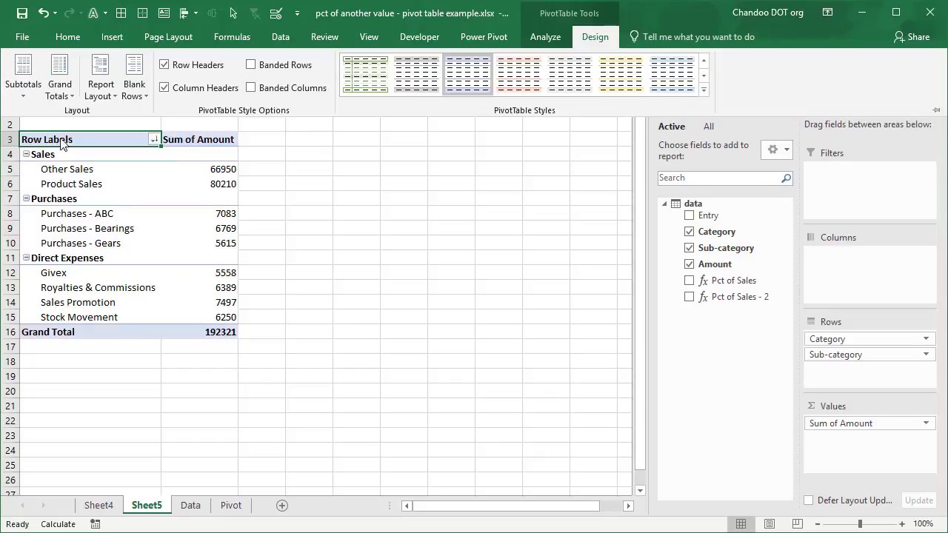
{"action": "left_click", "coordinate": [23, 75]}
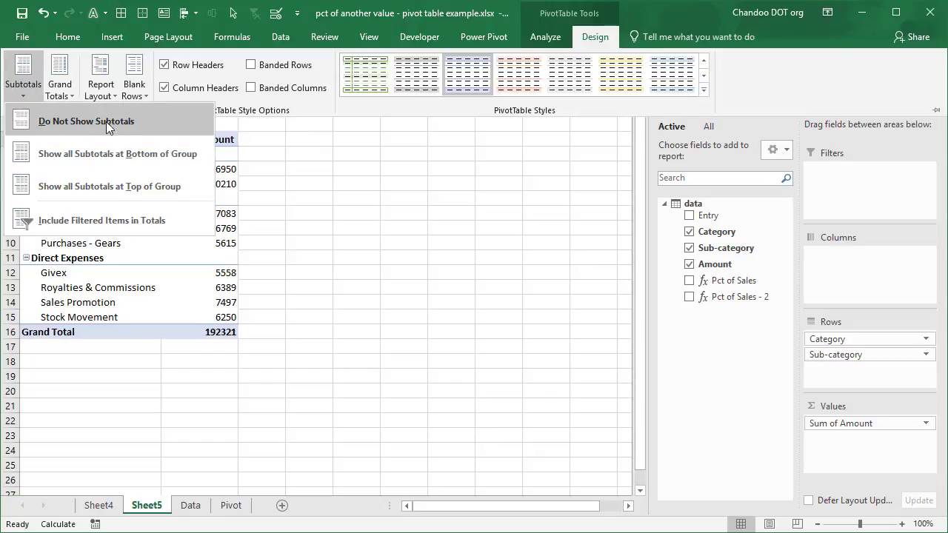
{"action": "left_click", "coordinate": [167, 190]}
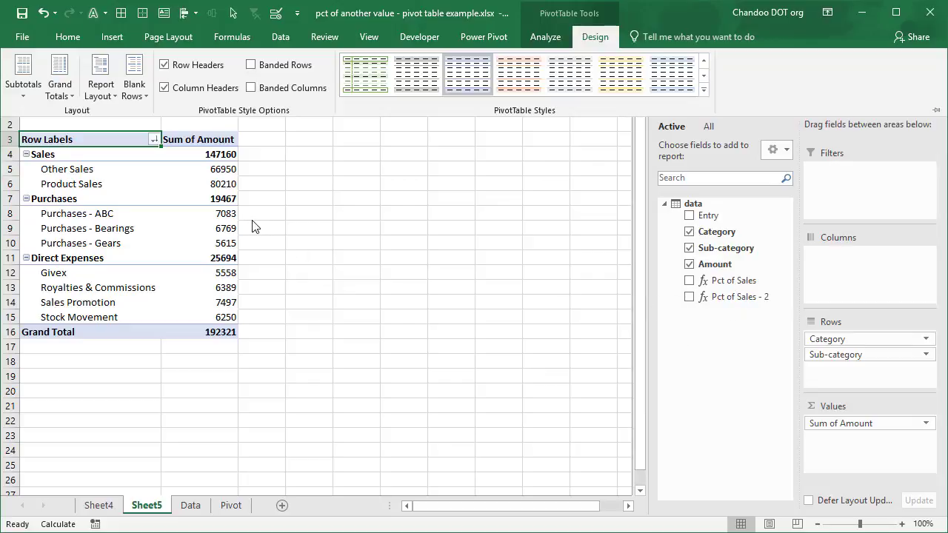
{"action": "mouse_move", "coordinate": [228, 214]}
Glance at Sheet4's Entry field menu, then return to Sheet5 and right-click the data table in PivotTable Fields
{"action": "left_click", "coordinate": [698, 207]}
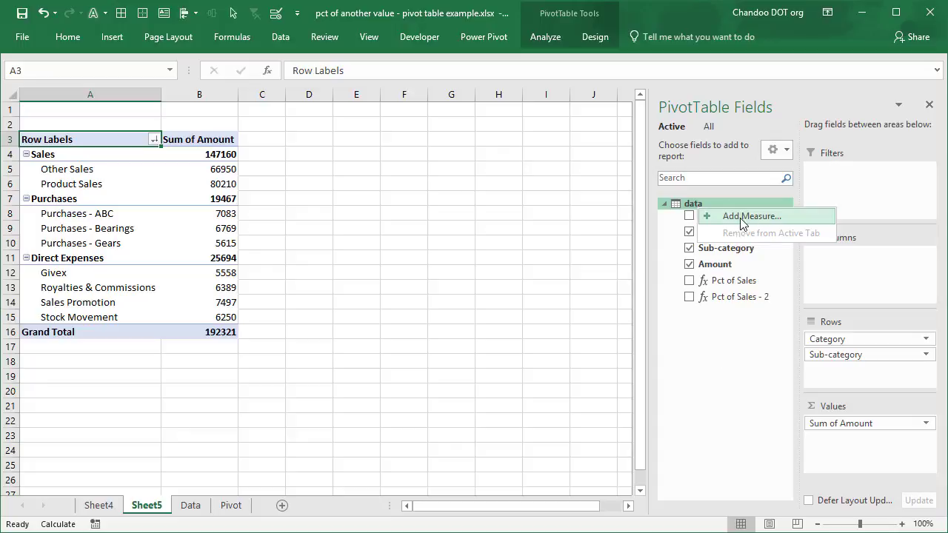
{"action": "left_click", "coordinate": [112, 510]}
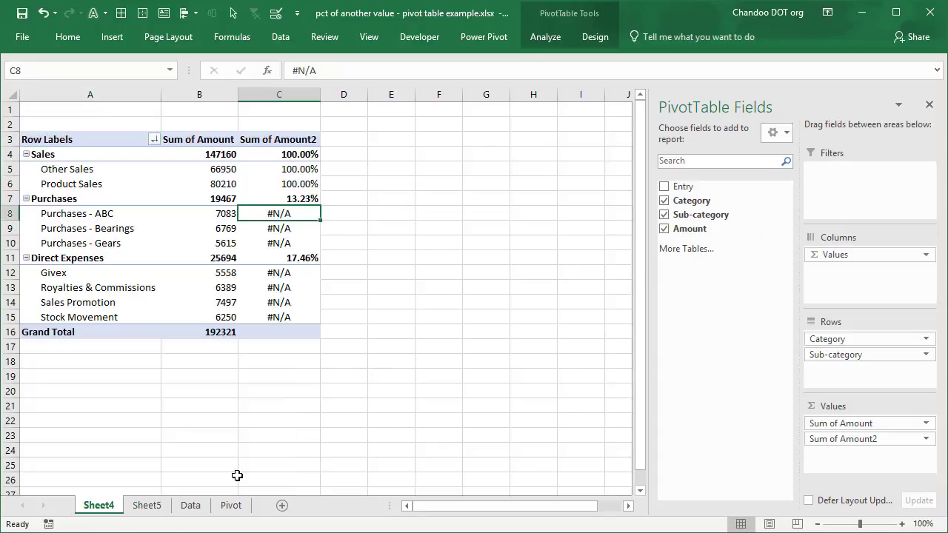
{"action": "right_click", "coordinate": [690, 188]}
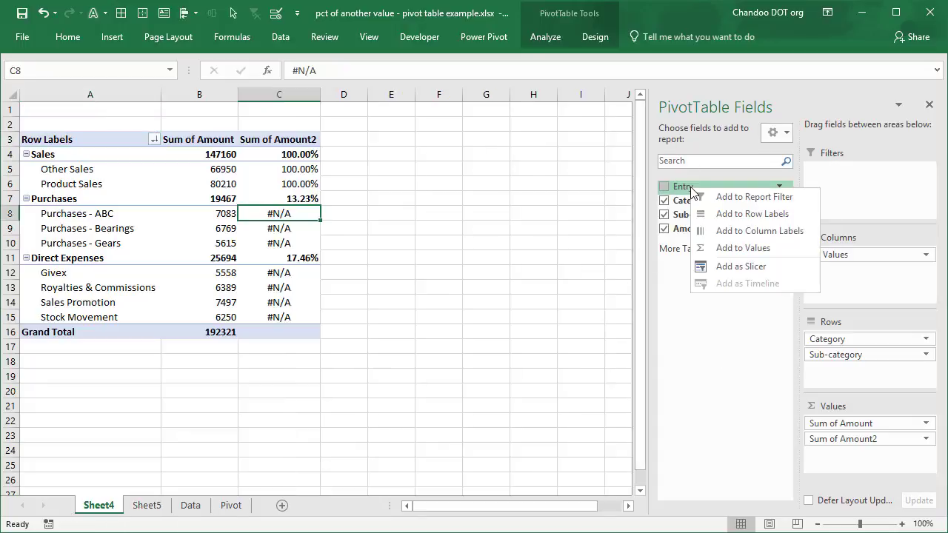
{"action": "left_click", "coordinate": [717, 334]}
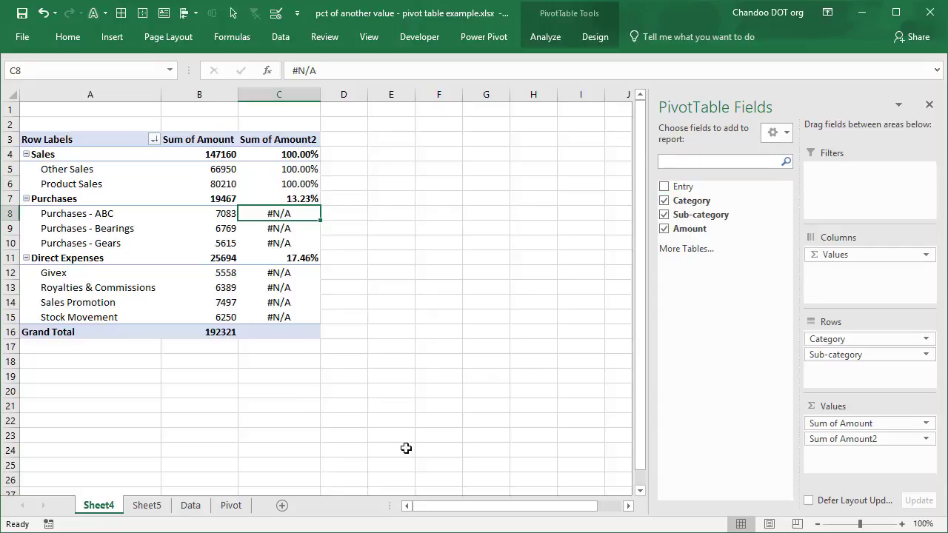
{"action": "left_click", "coordinate": [149, 509]}
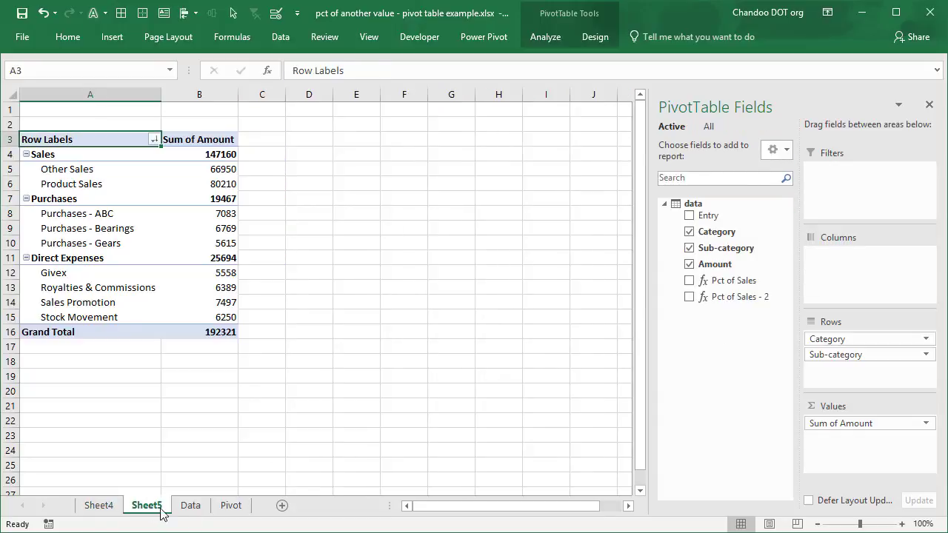
{"action": "right_click", "coordinate": [708, 207]}
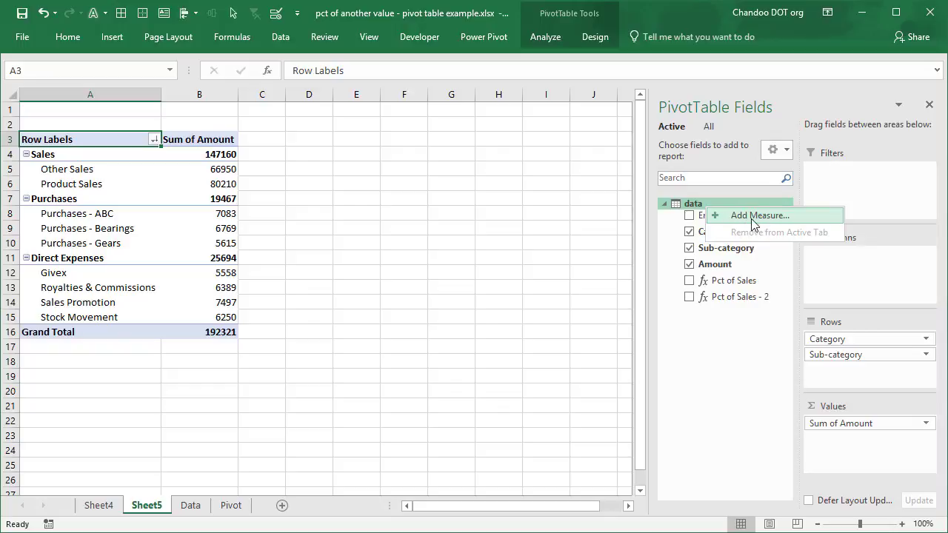
Add a new measure to the data table named Pct of total sales
{"action": "left_click", "coordinate": [738, 400]}
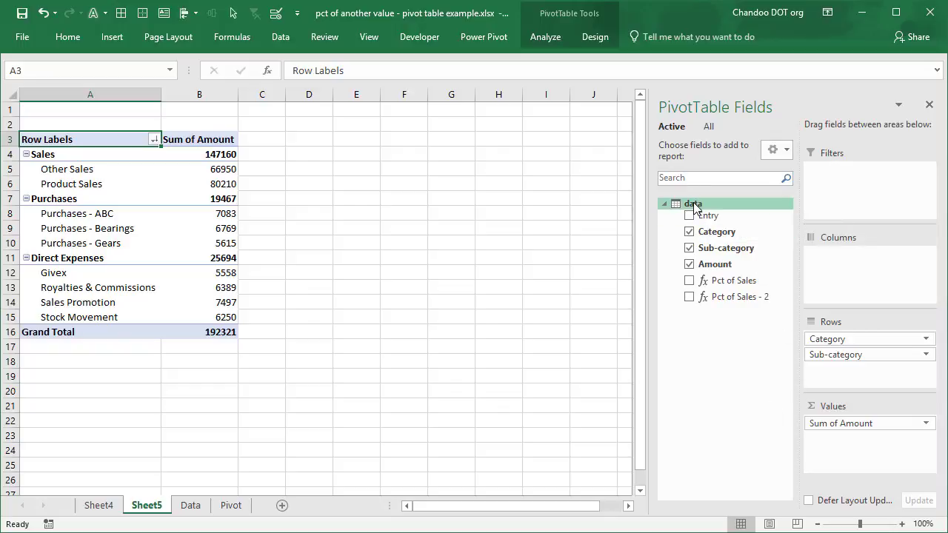
{"action": "right_click", "coordinate": [695, 206]}
{"action": "left_click", "coordinate": [748, 215]}
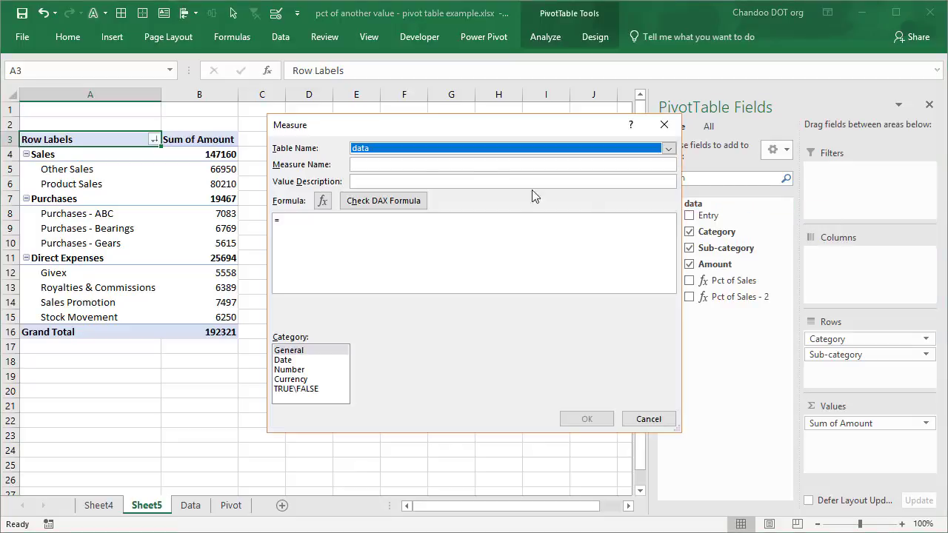
{"action": "left_click_drag", "start_coordinate": [373, 121], "coordinate": [456, 109]}
{"action": "left_click", "coordinate": [458, 152]}
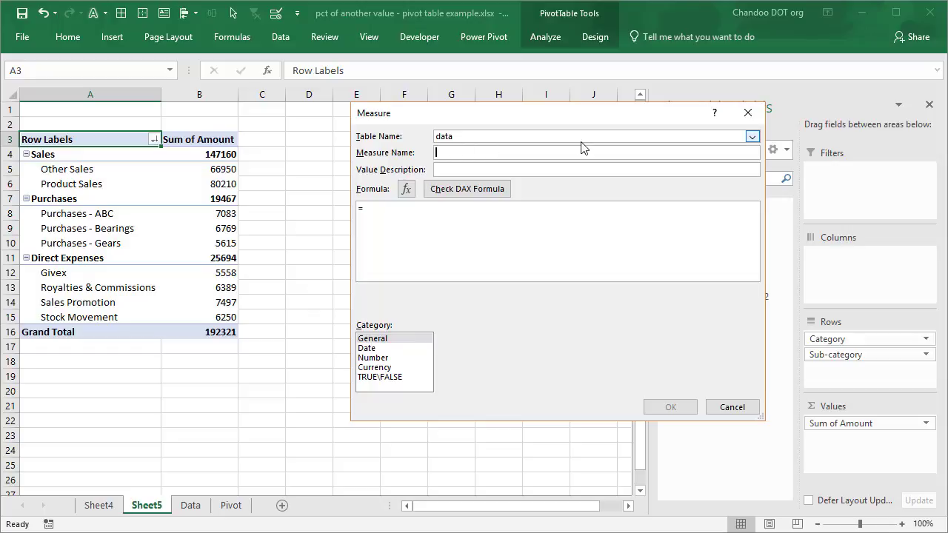
{"action": "type", "text": "Pct of total sales"}
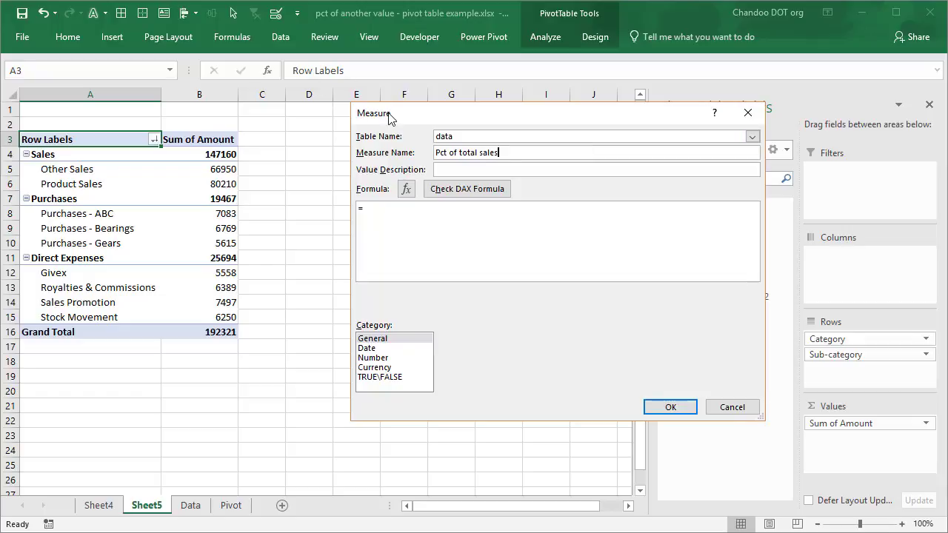
{"action": "left_click_drag", "start_coordinate": [385, 117], "coordinate": [236, 78]}
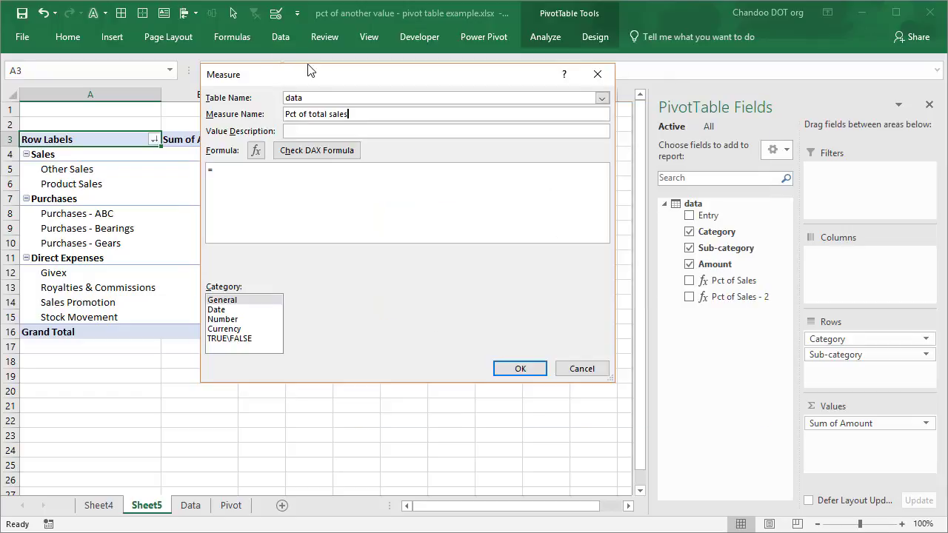
{"action": "left_click_drag", "start_coordinate": [315, 74], "coordinate": [552, 79]}
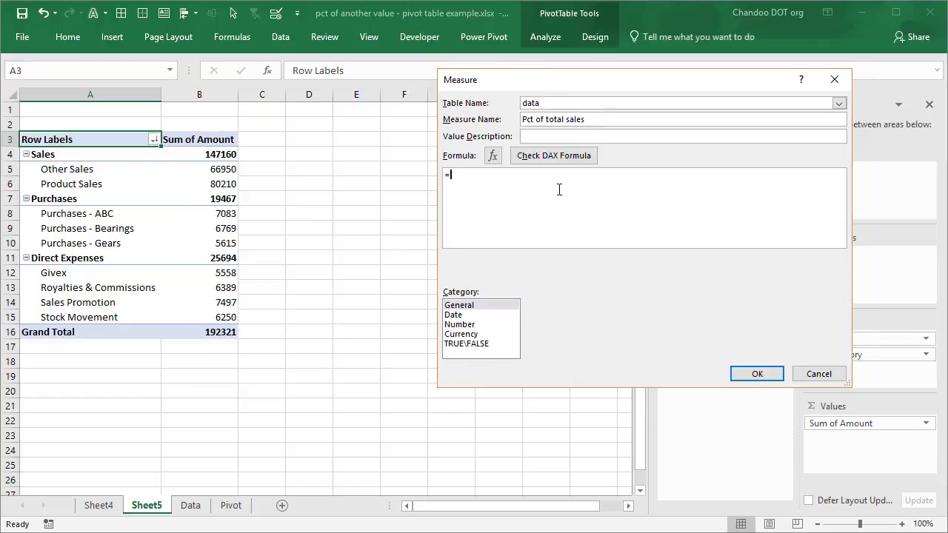
{"action": "scroll", "coordinate": [538, 220], "scroll_direction": "up", "scroll_amount": 3, "text": "ctrl"}
Begin the formula as =sum(data[Amount]) / CALCULATE(
{"action": "type", "text": "sum("}
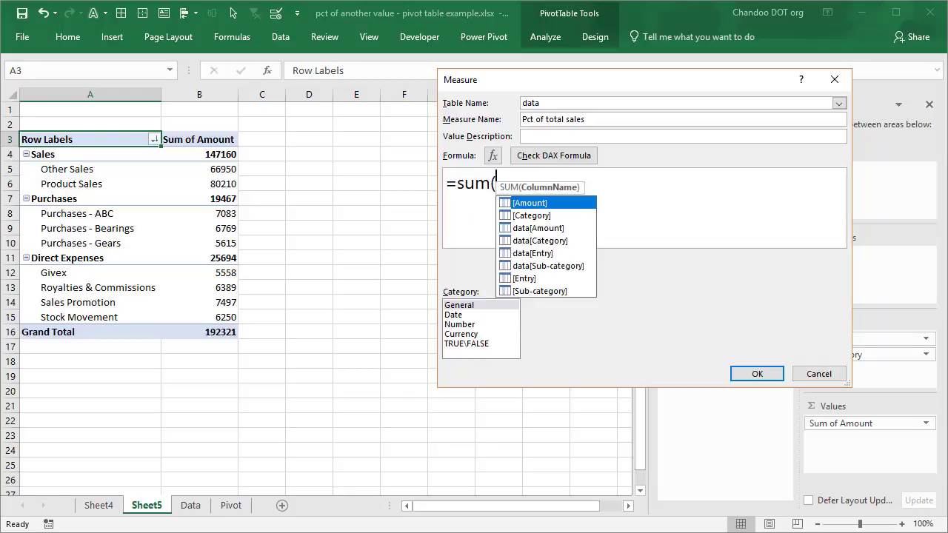
{"action": "key", "text": "Down"}
{"action": "key", "text": "Down"}
{"action": "key", "text": "Tab"}
{"action": "type", "text": ")"}
{"action": "scroll", "coordinate": [541, 213], "scroll_direction": "up", "scroll_amount": 4, "text": "ctrl"}
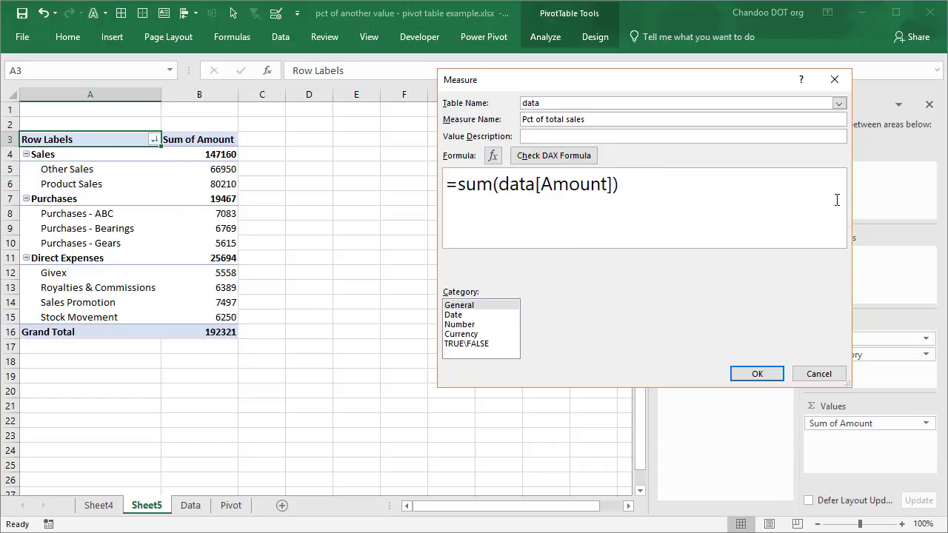
{"action": "type", "text": "/"}
{"action": "type", "text": "calc"}
{"action": "key", "text": "Tab"}
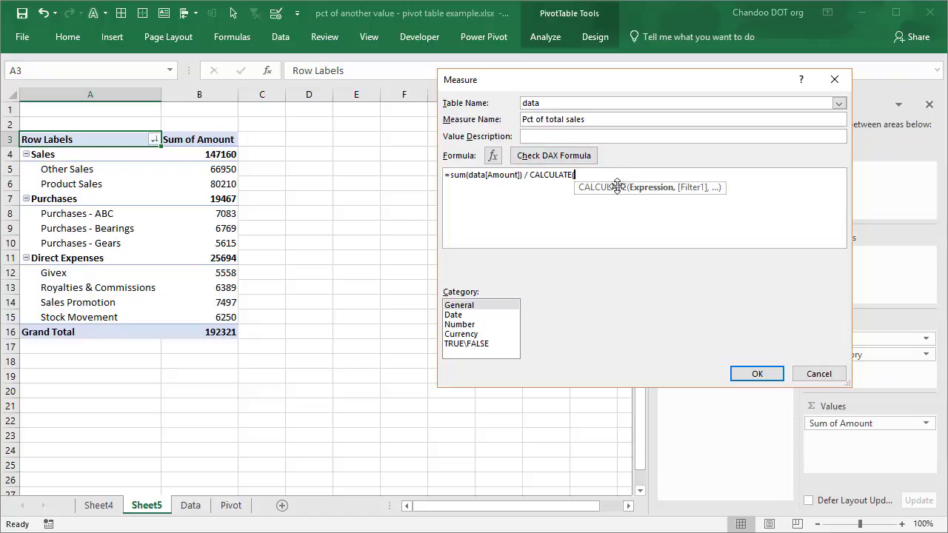
Inside CALCULATE, enter sum(data[Amount]) followed by the all(data) argument
{"action": "type", "text": "sum(data"}
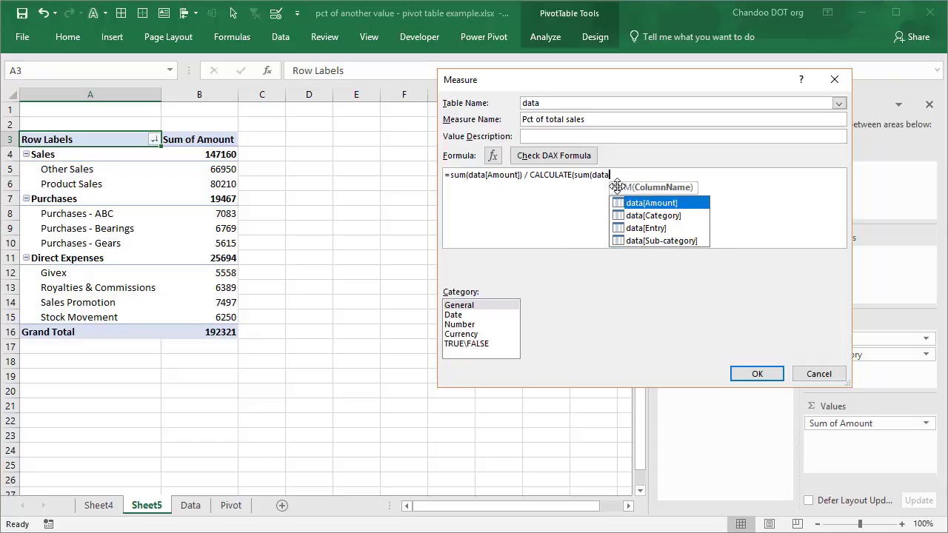
{"action": "key", "text": "Tab"}
{"action": "type", "text": ")"}
{"action": "key", "text": "BackSpace"}
{"action": "type", "text": ", all"}
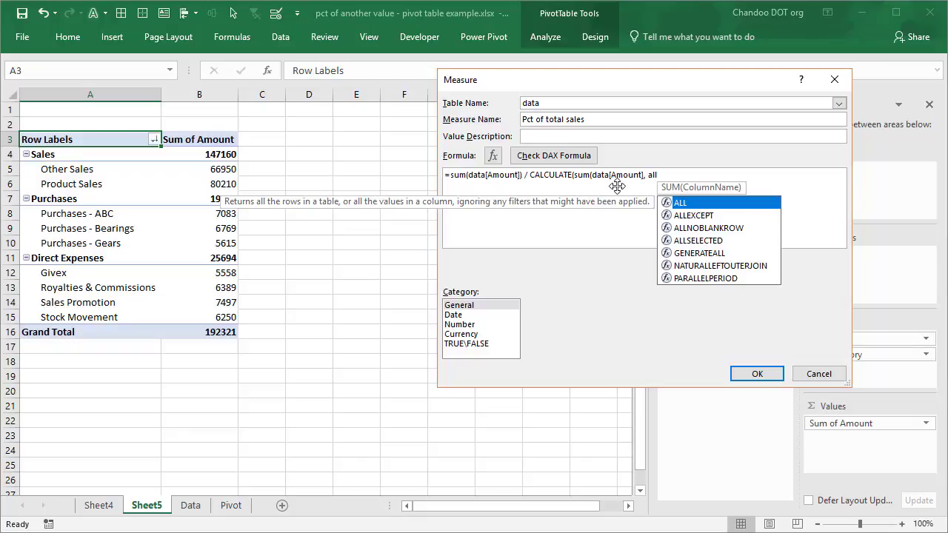
{"action": "type", "text": "(data)"}
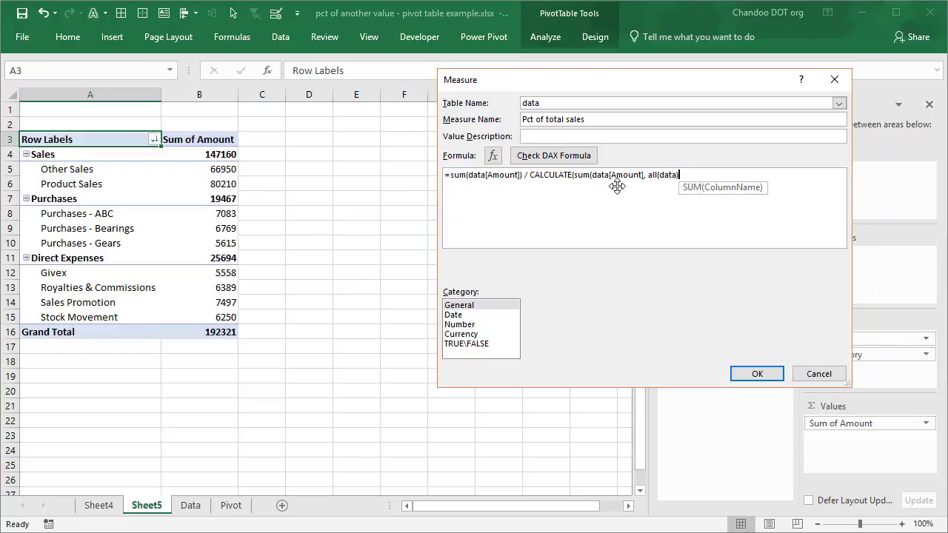
{"action": "type", "text": ", data["}
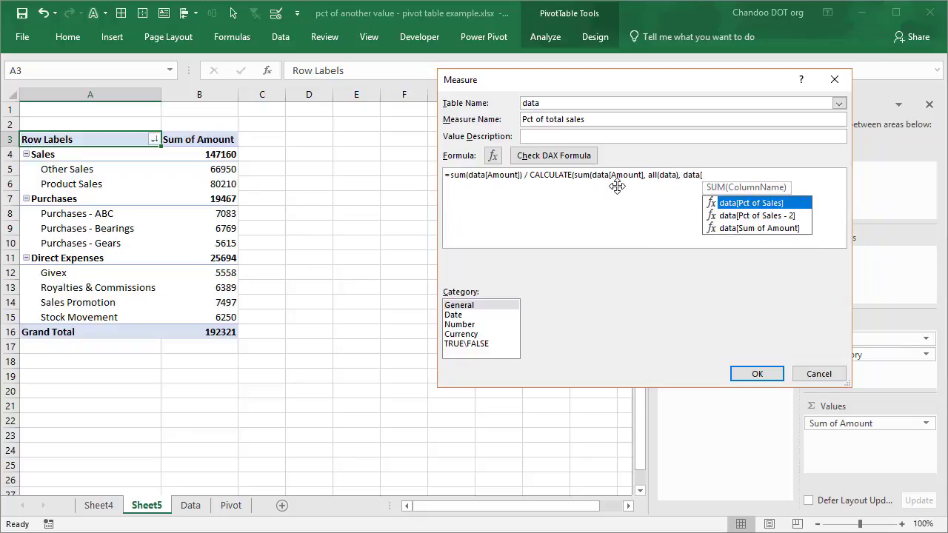
{"action": "type", "text": "ca"}
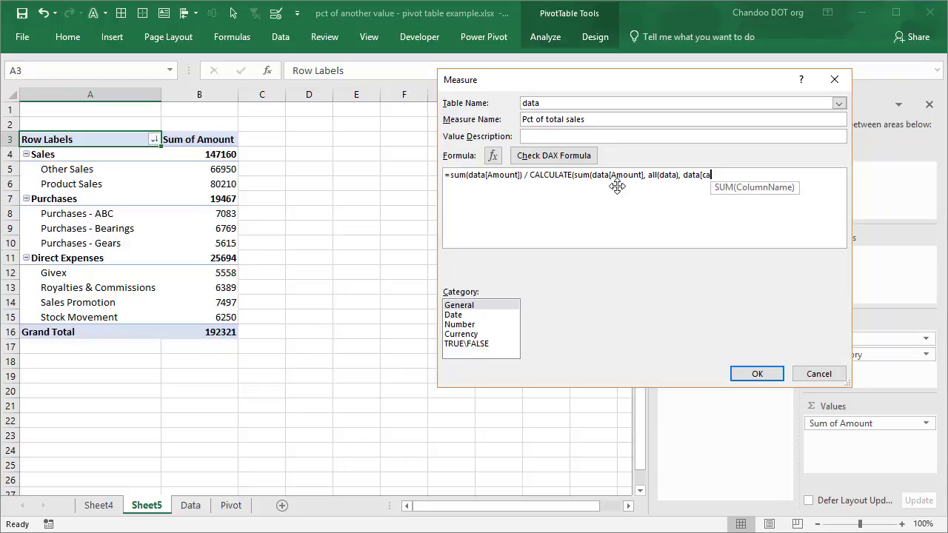
{"action": "key", "text": "BackSpace"}
{"action": "key", "text": "BackSpace"}
{"action": "key", "text": "BackSpace"}
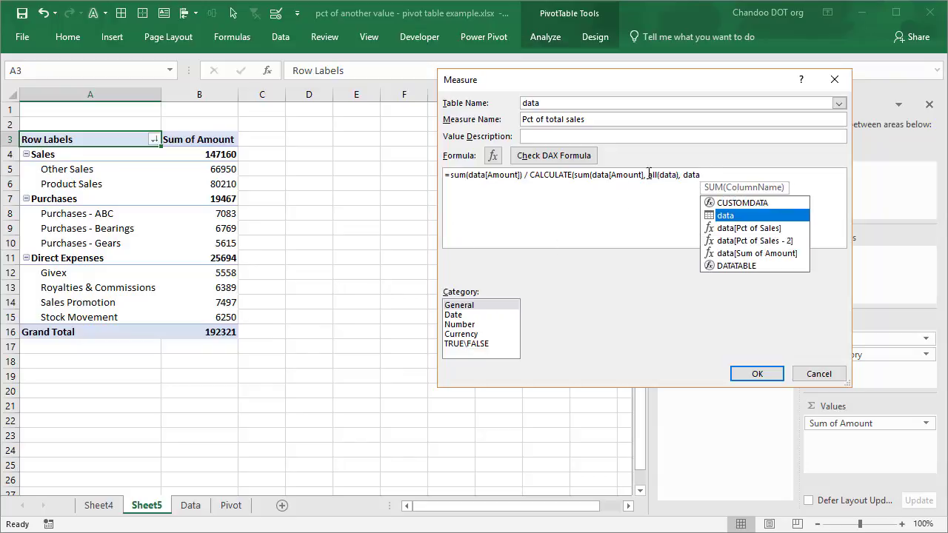
{"action": "left_click", "coordinate": [641, 174]}
{"action": "type", "text": "]"}
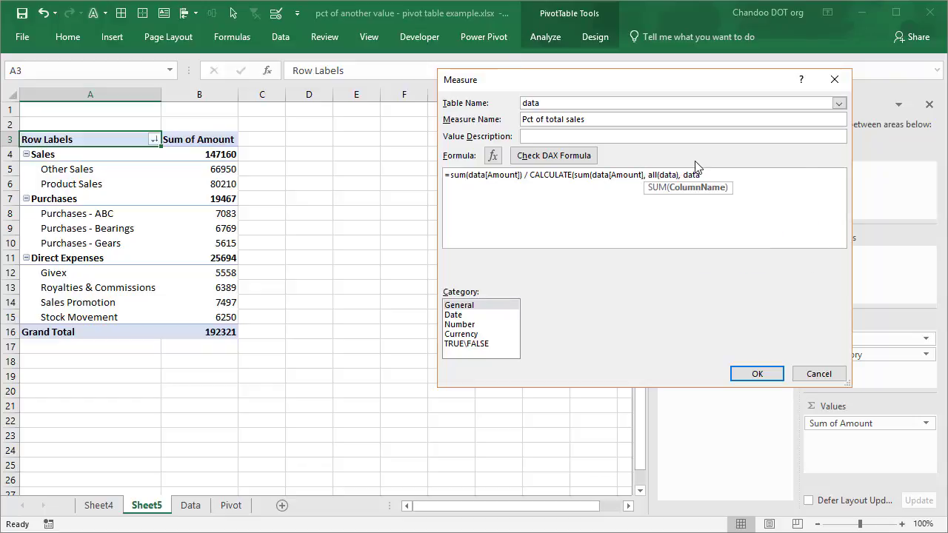
{"action": "type", "text": ")"}
Finish the formula with the filter data[Category]="Sales" and the closing parenthesis
{"action": "key", "text": "End"}
{"action": "key", "text": "Down"}
{"action": "key", "text": "Tab"}
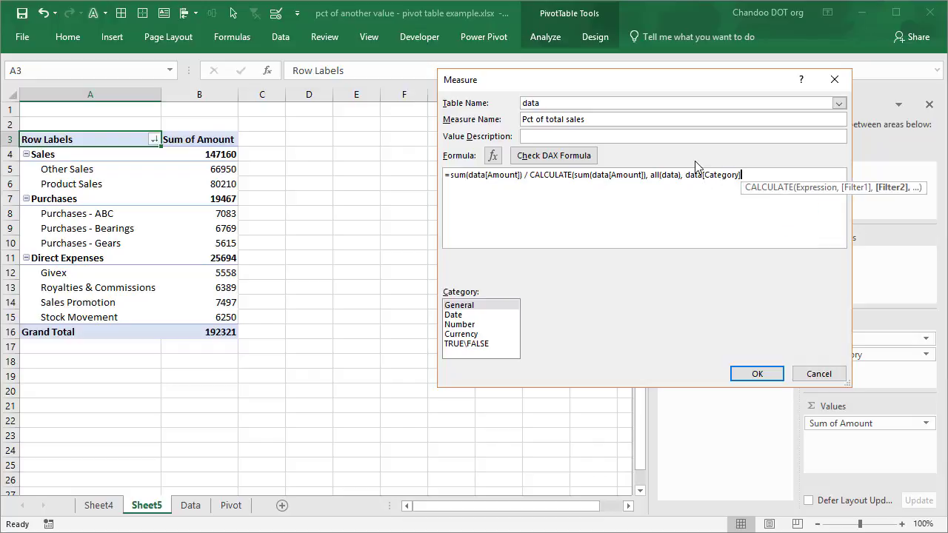
{"action": "type", "text": "=\""}
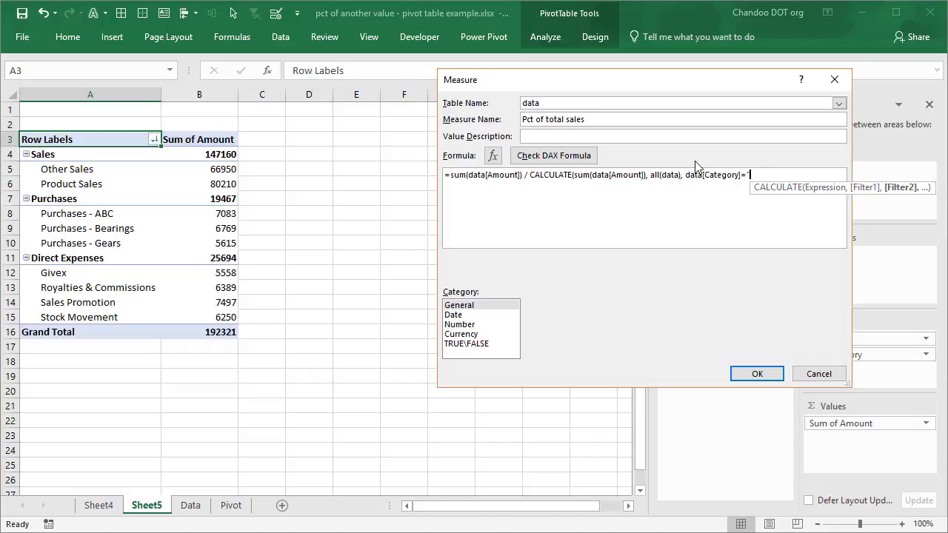
{"action": "type", "text": "Sales\")"}
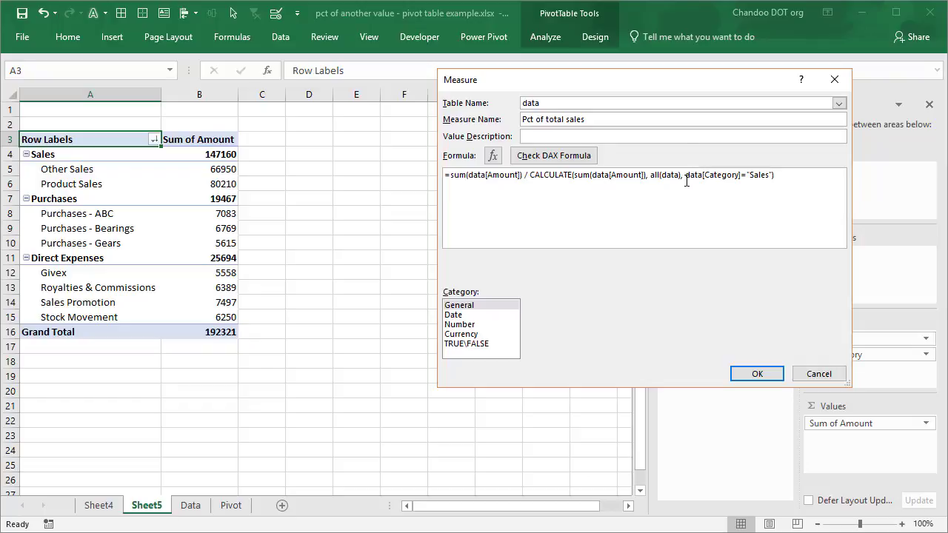
{"action": "scroll", "coordinate": [688, 181], "scroll_direction": "up", "scroll_amount": 4}
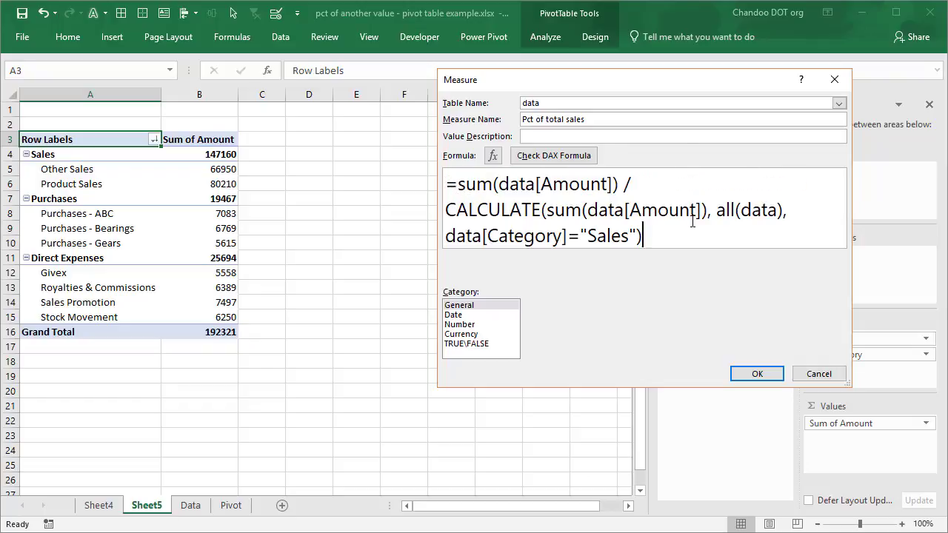
{"action": "scroll", "coordinate": [693, 221], "scroll_direction": "down", "scroll_amount": 1}
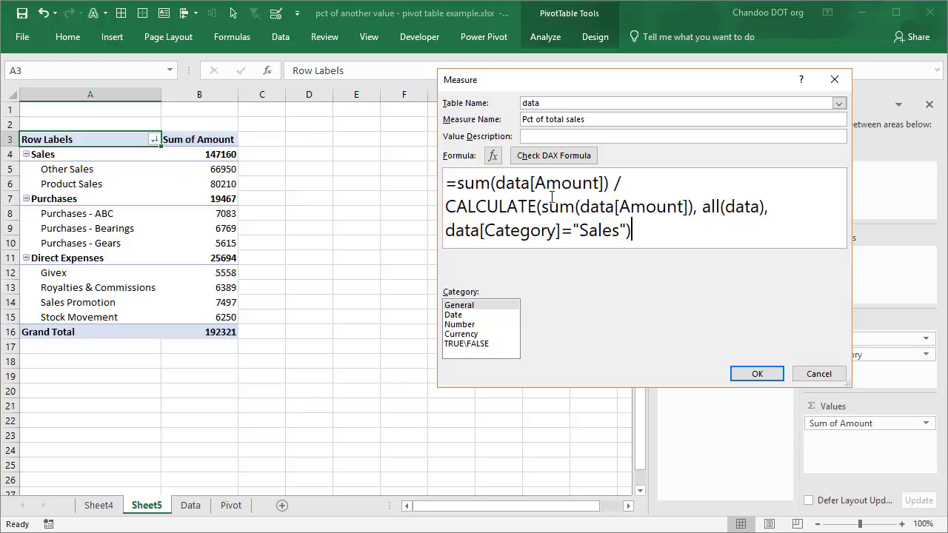
Check the DAX, format the measure as Number > Percentage, save it, and add it to the pivot
{"action": "left_click", "coordinate": [554, 156]}
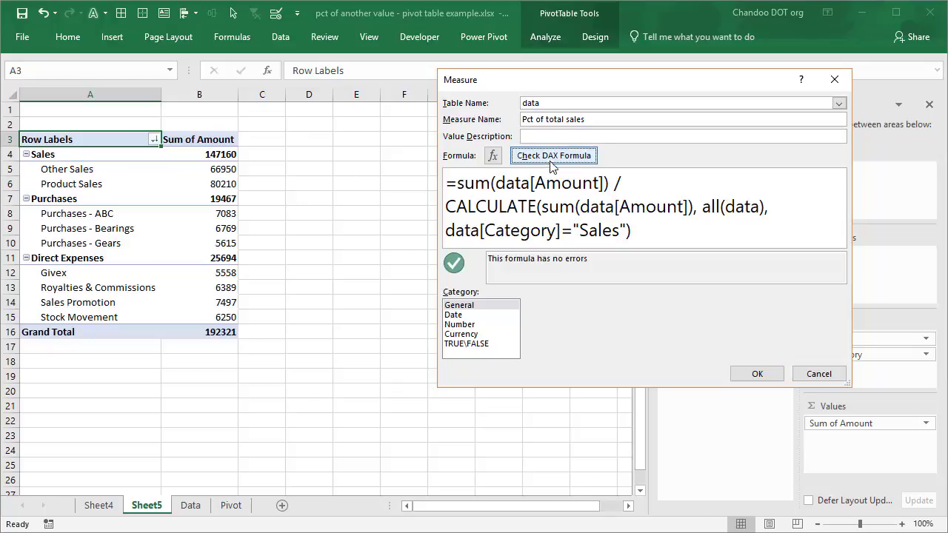
{"action": "left_click", "coordinate": [459, 324]}
{"action": "left_click", "coordinate": [760, 306]}
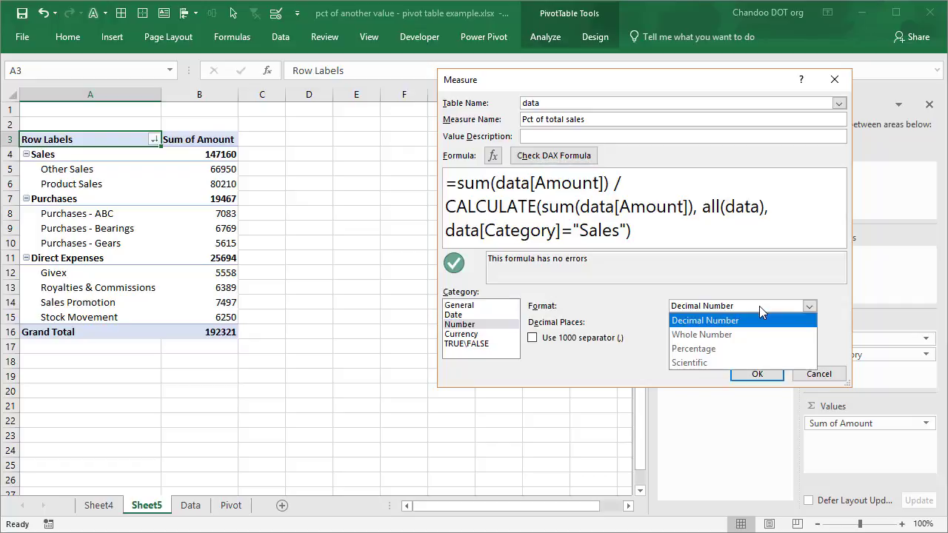
{"action": "left_click", "coordinate": [715, 349]}
{"action": "left_click", "coordinate": [756, 373]}
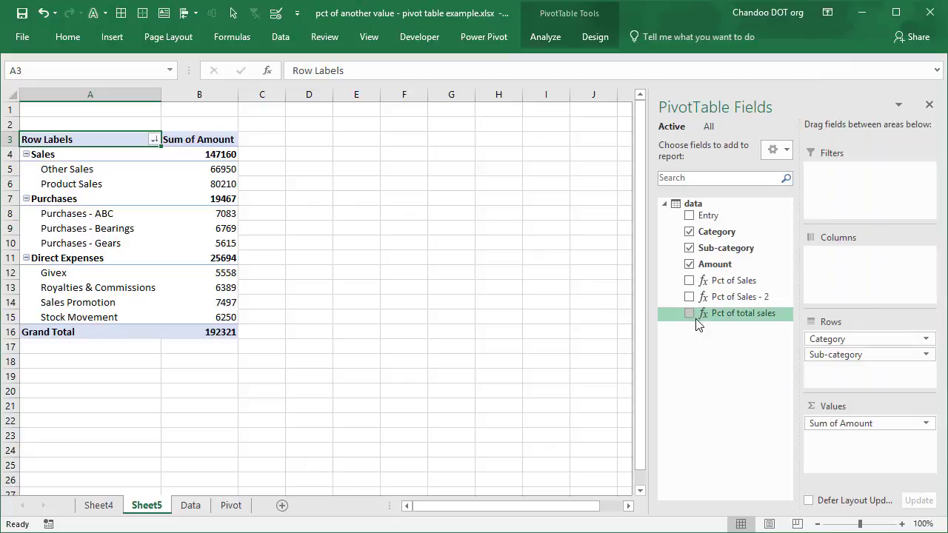
{"action": "left_click", "coordinate": [690, 314]}
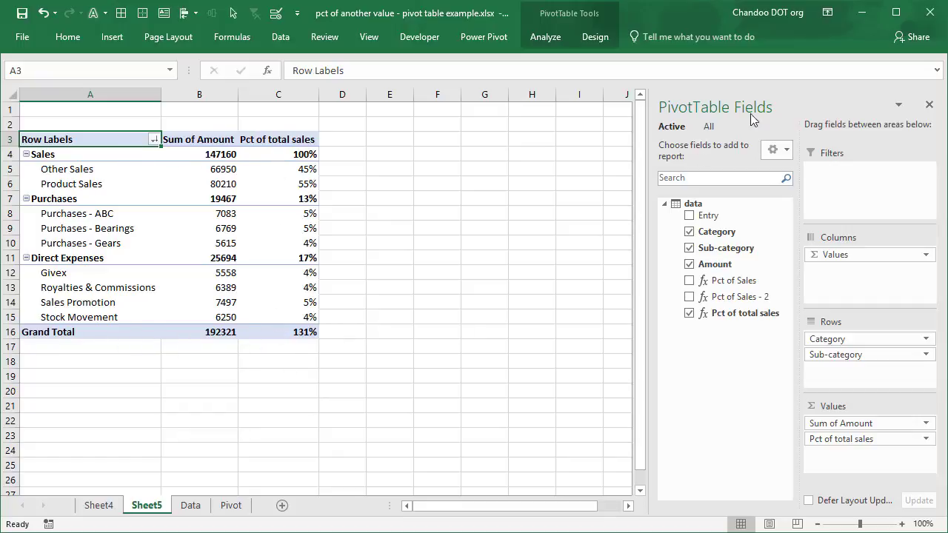
Set Grand Totals to Off for Rows and Columns
{"action": "left_click", "coordinate": [597, 37]}
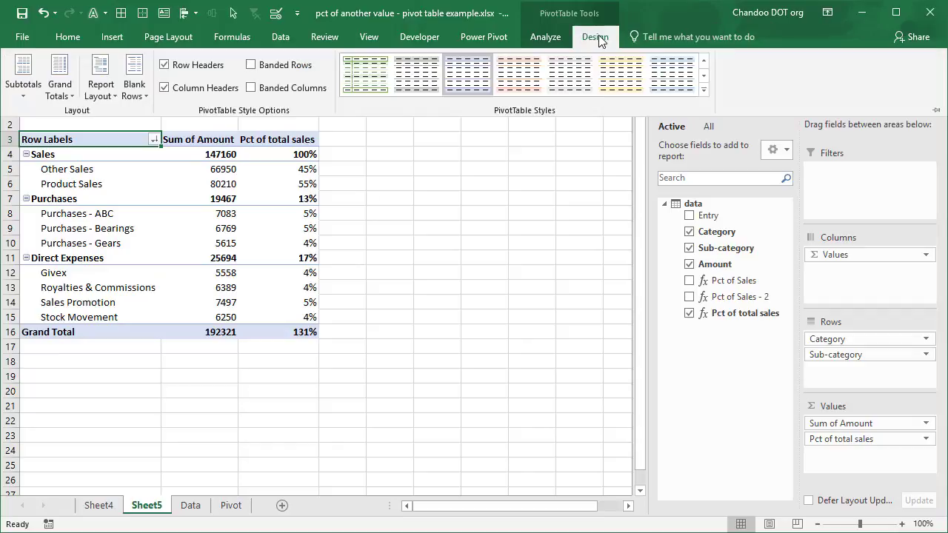
{"action": "left_click", "coordinate": [59, 82]}
{"action": "left_click", "coordinate": [70, 122]}
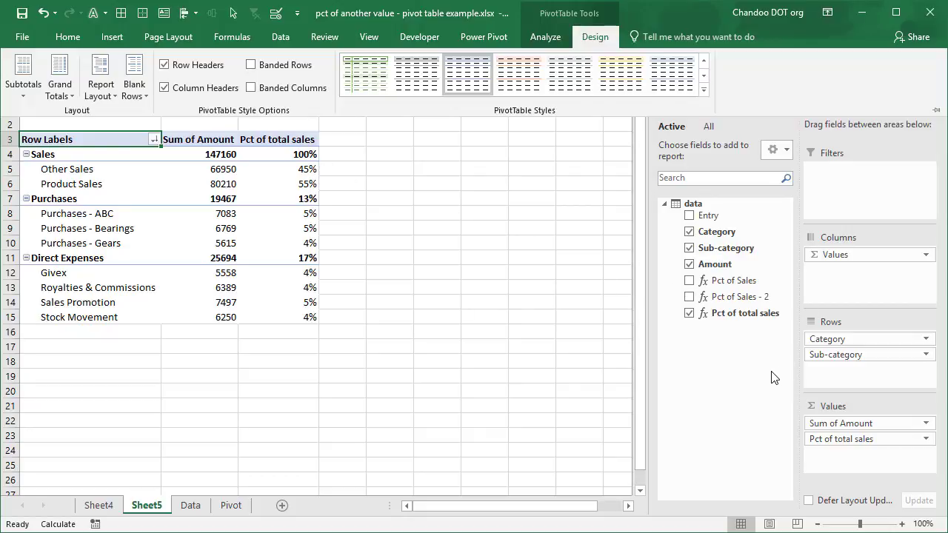
{"action": "right_click", "coordinate": [733, 298]}
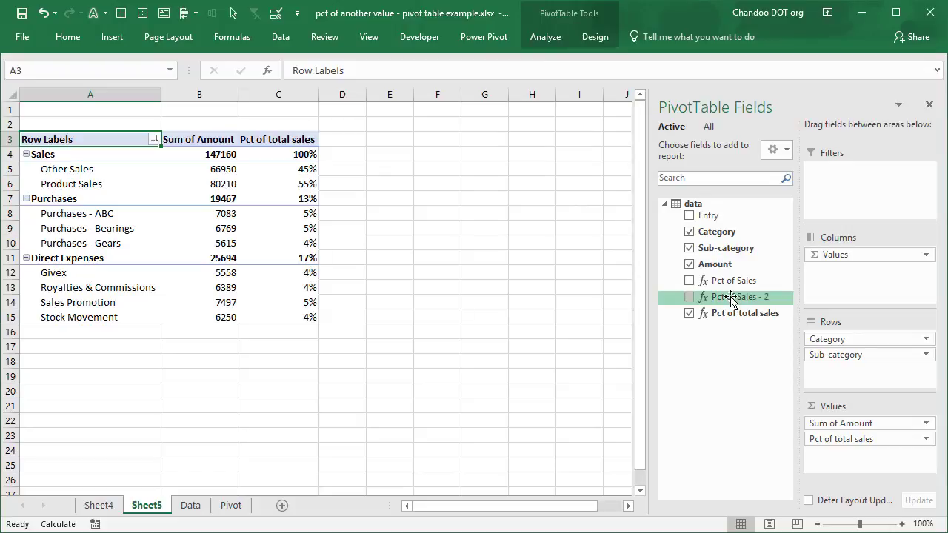
{"action": "left_click", "coordinate": [763, 306]}
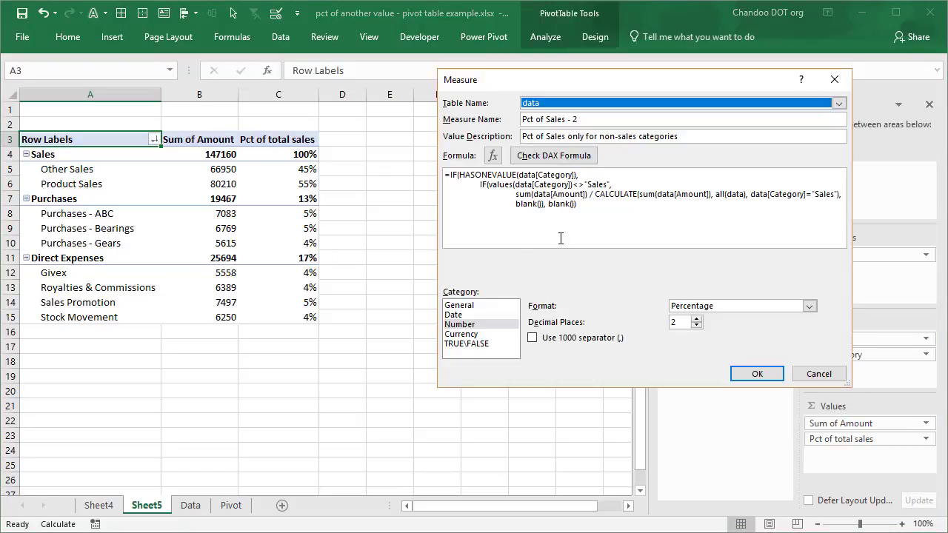
{"action": "scroll", "coordinate": [599, 226], "scroll_direction": "up", "scroll_amount": 2, "text": "ctrl"}
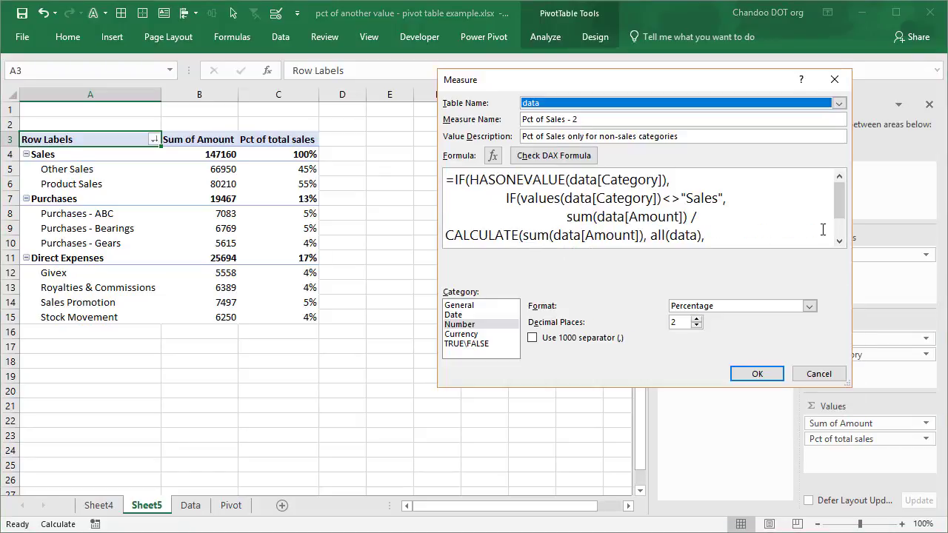
{"action": "left_click_drag", "start_coordinate": [460, 80], "coordinate": [344, 43]}
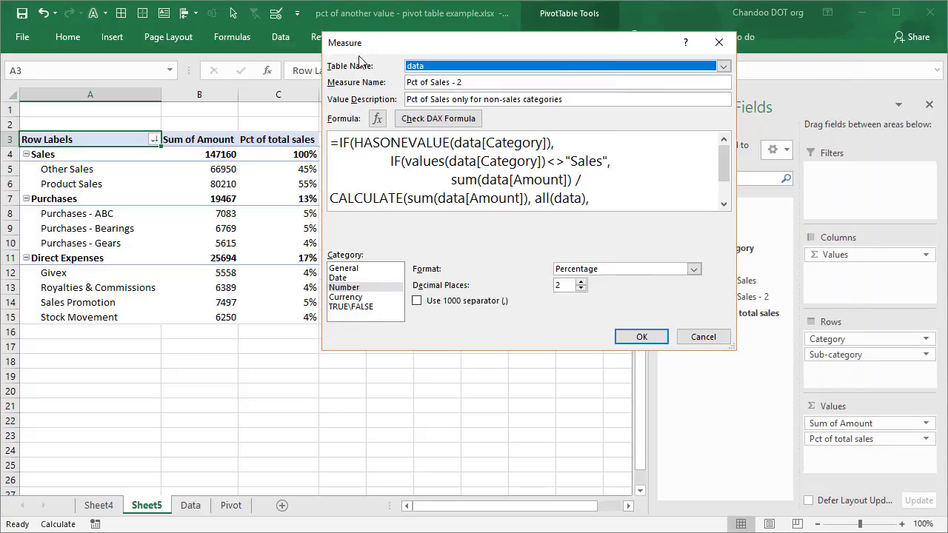
{"action": "left_click_drag", "start_coordinate": [732, 347], "coordinate": [850, 498]}
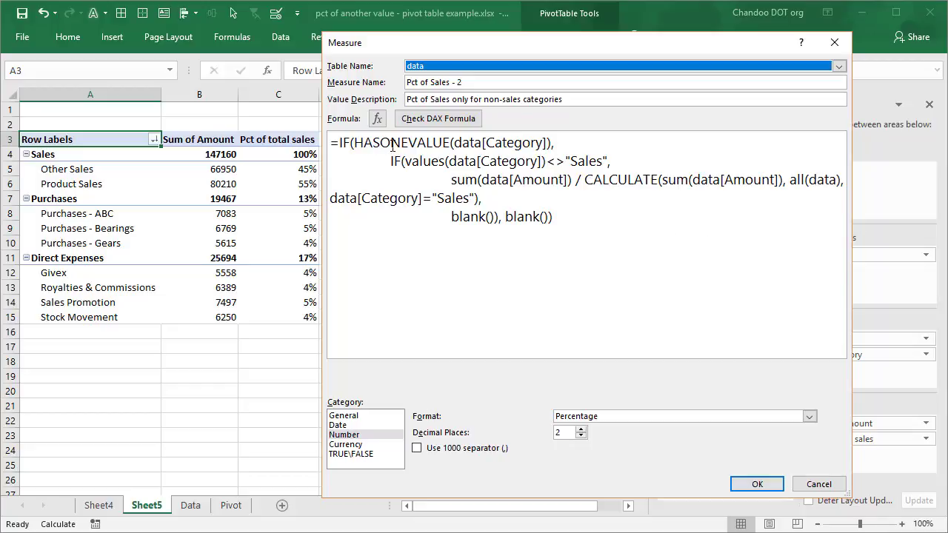
{"action": "left_click_drag", "start_coordinate": [391, 161], "coordinate": [608, 161]}
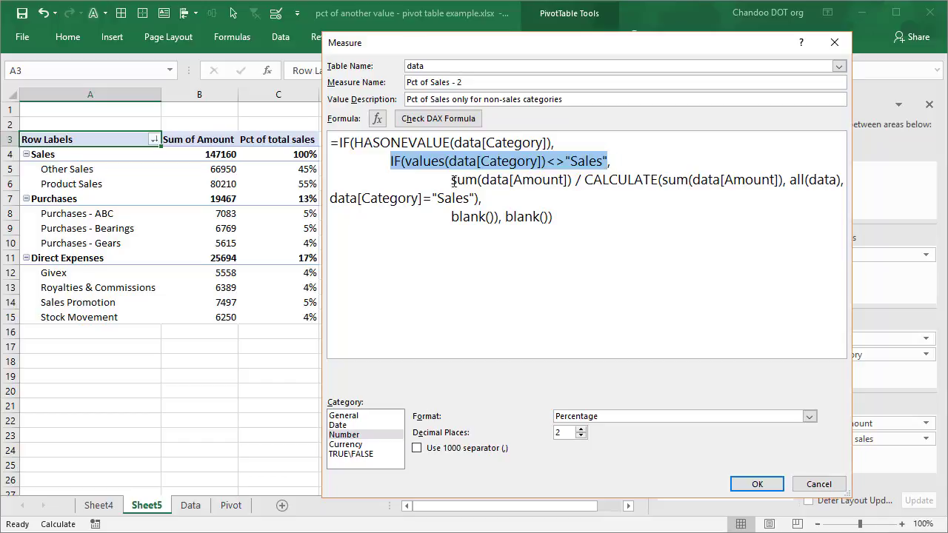
{"action": "left_click_drag", "start_coordinate": [451, 180], "coordinate": [580, 216]}
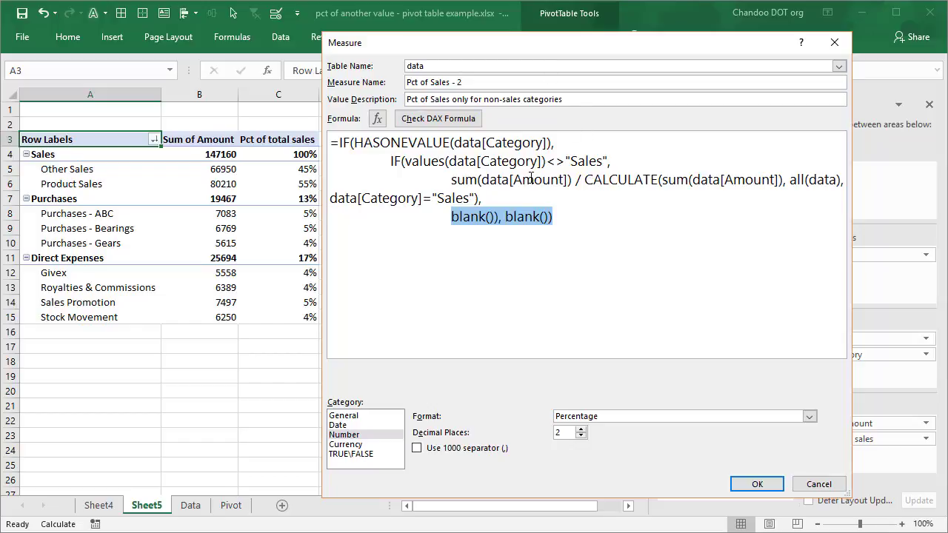
{"action": "left_click", "coordinate": [641, 161]}
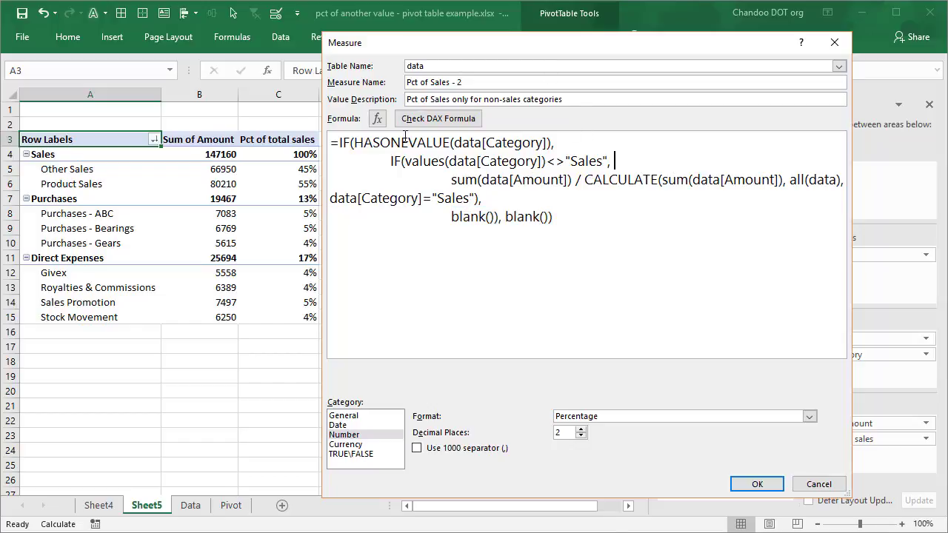
{"action": "left_click_drag", "start_coordinate": [338, 146], "coordinate": [621, 161]}
{"action": "left_click", "coordinate": [637, 258]}
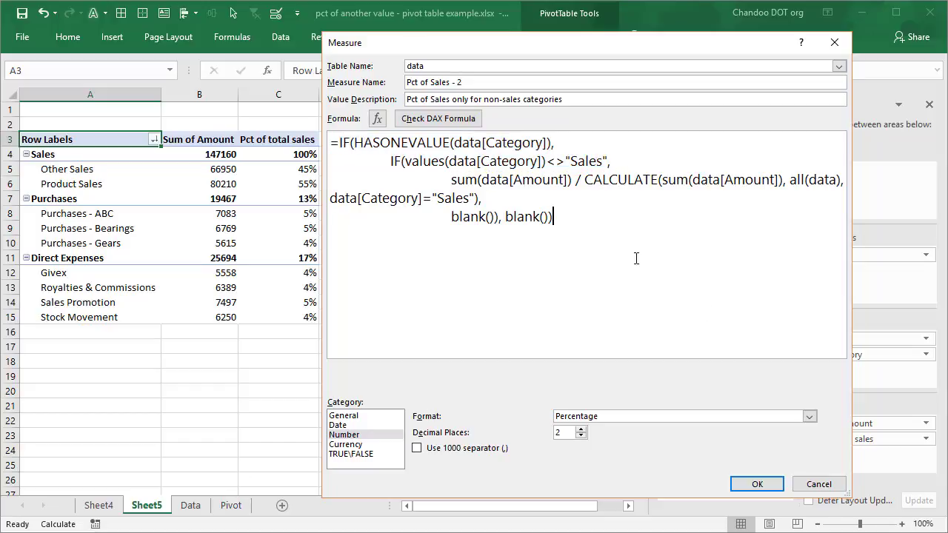
{"action": "left_click", "coordinate": [824, 486]}
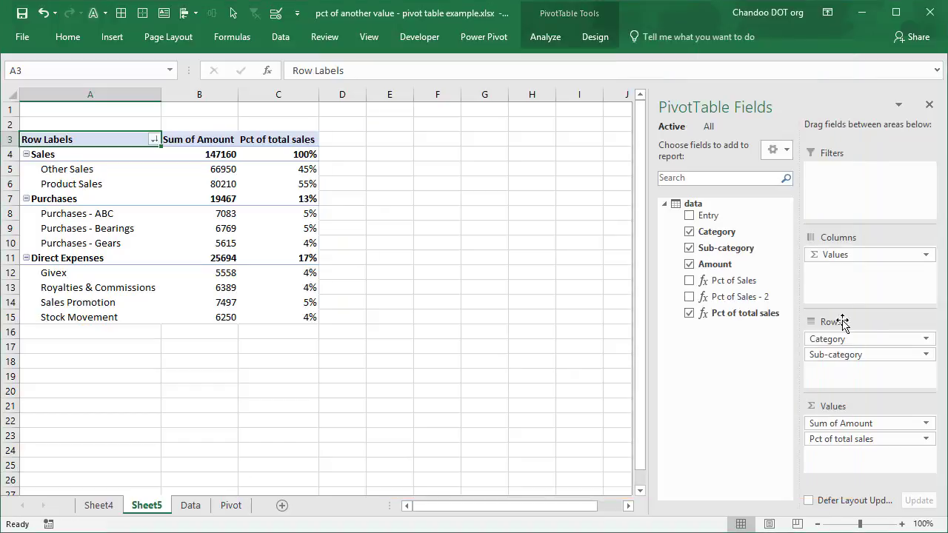
{"action": "right_click", "coordinate": [736, 314]}
{"action": "left_click", "coordinate": [791, 328]}
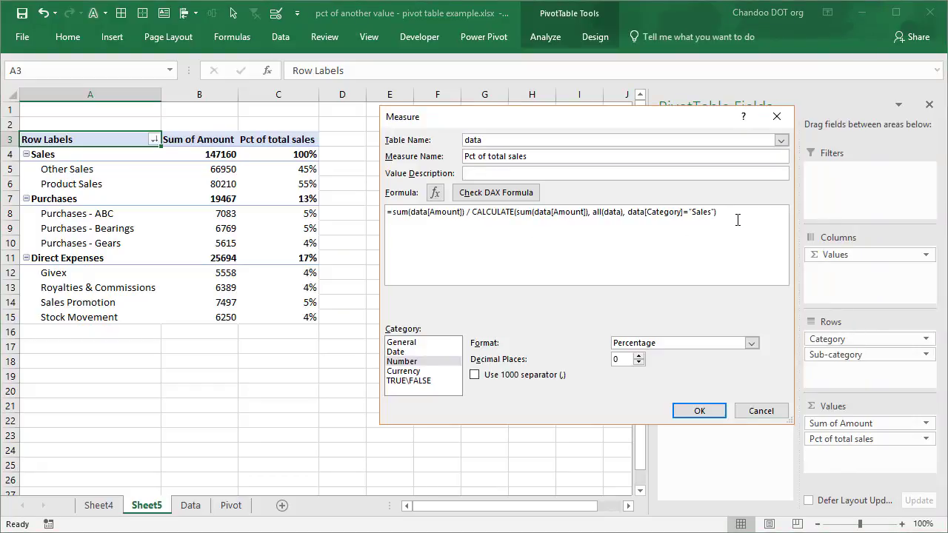
{"action": "scroll", "coordinate": [737, 221], "scroll_direction": "up", "scroll_amount": 3}
{"action": "scroll", "coordinate": [737, 223], "scroll_direction": "down", "scroll_amount": 2}
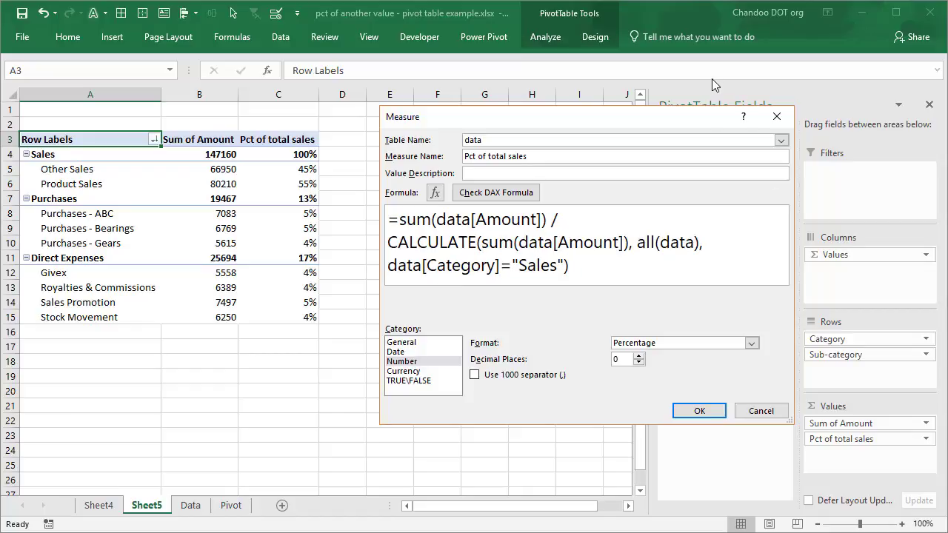
{"action": "left_click_drag", "start_coordinate": [658, 120], "coordinate": [591, 123]}
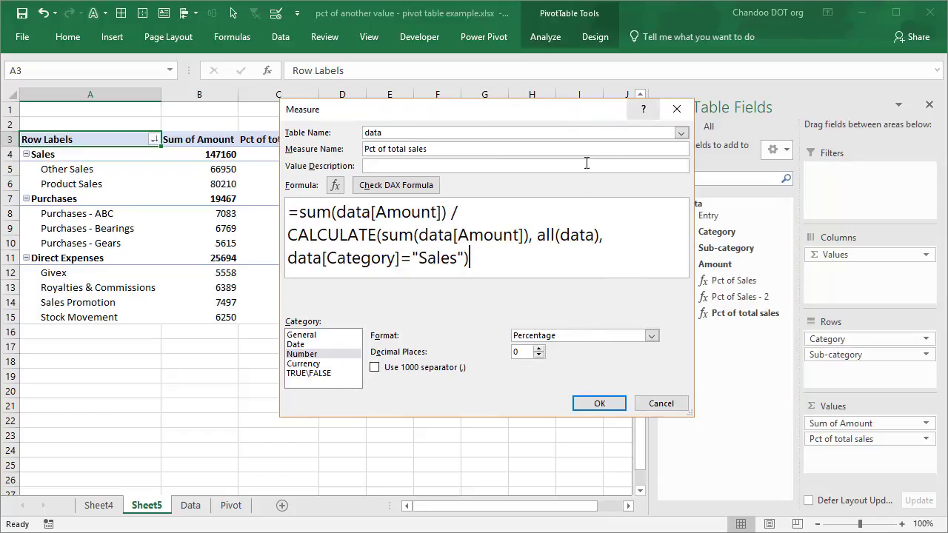
{"action": "left_click_drag", "start_coordinate": [423, 113], "coordinate": [625, 103]}
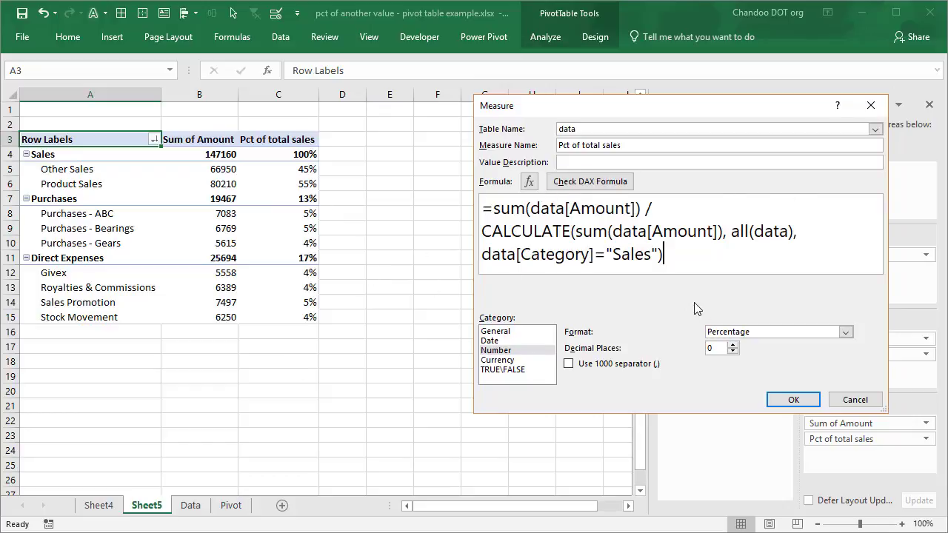
Discard the open measure edit and view the Pivot sheet with its field list hidden
{"action": "left_click", "coordinate": [861, 400]}
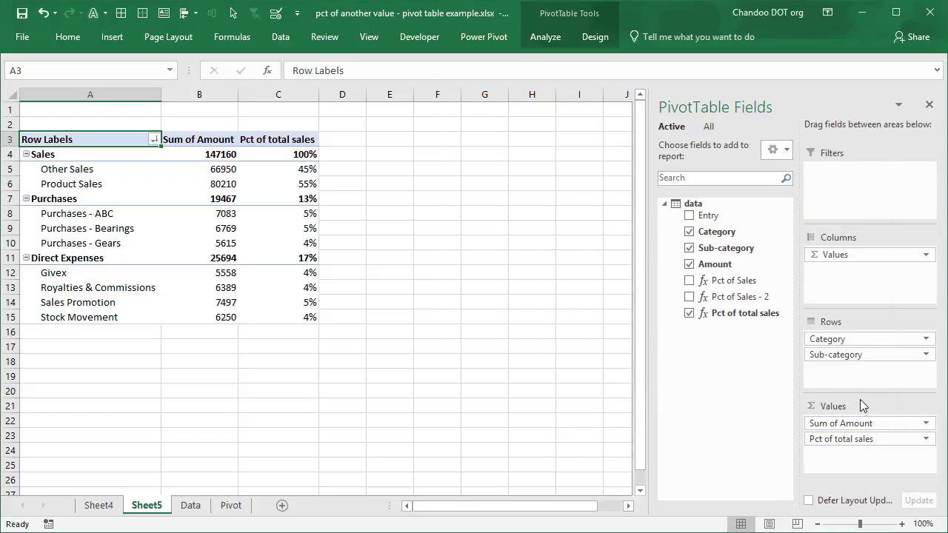
{"action": "right_click", "coordinate": [148, 508]}
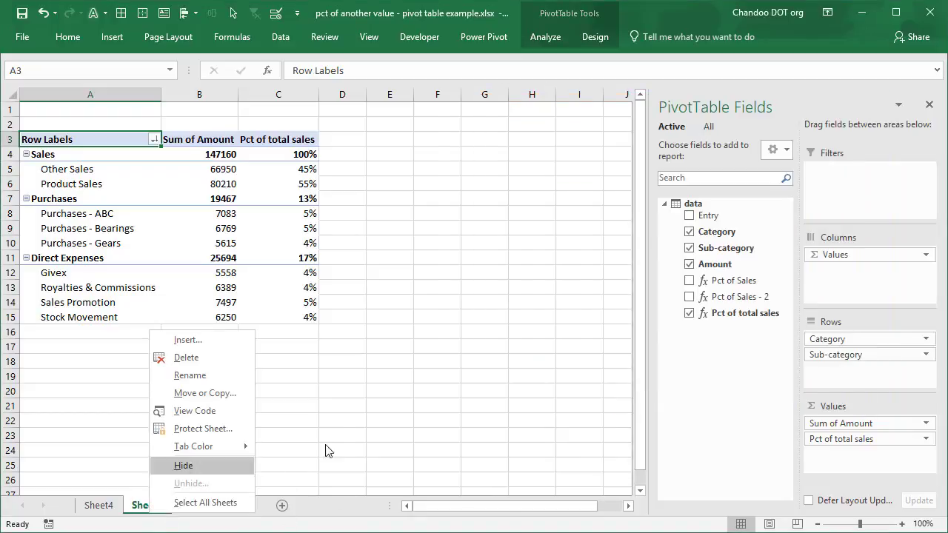
{"action": "key", "text": "Escape"}
{"action": "left_click", "coordinate": [231, 507]}
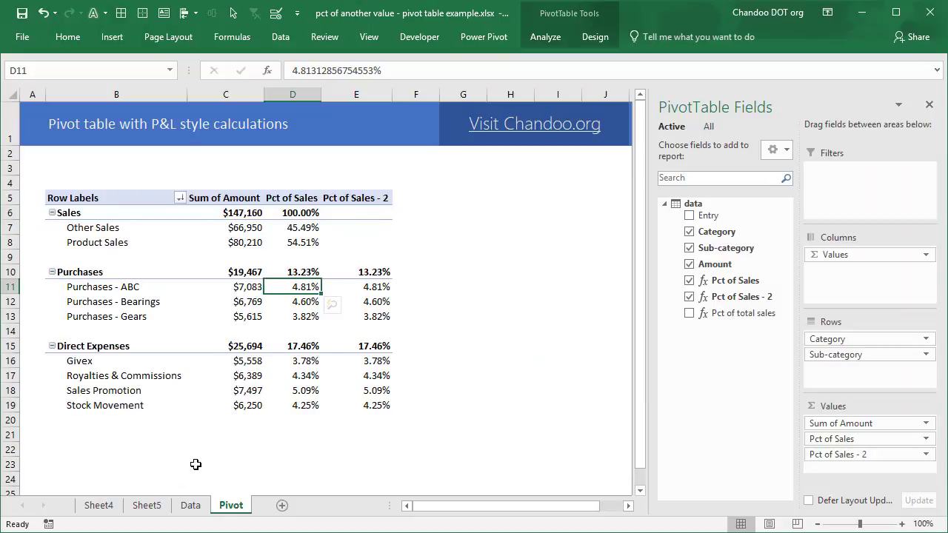
{"action": "left_click", "coordinate": [930, 105]}
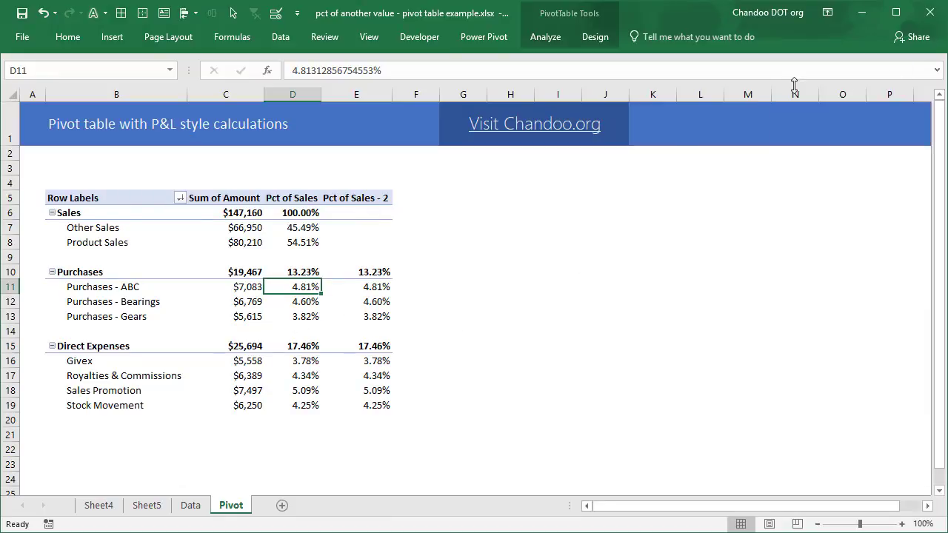
Review the ledger on the Data sheet, then return to the finished P&L pivot
{"action": "left_click", "coordinate": [196, 506]}
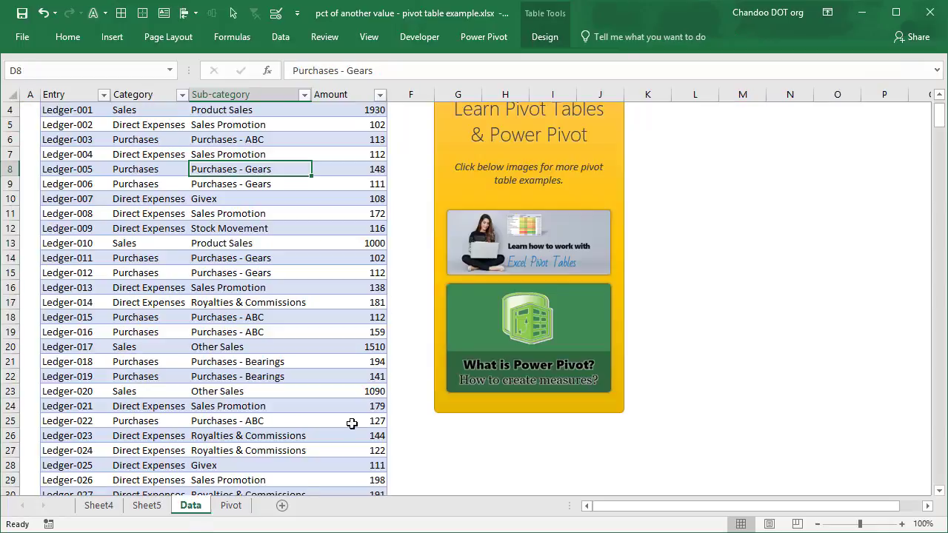
{"action": "scroll", "coordinate": [752, 343], "scroll_direction": "up", "scroll_amount": 1}
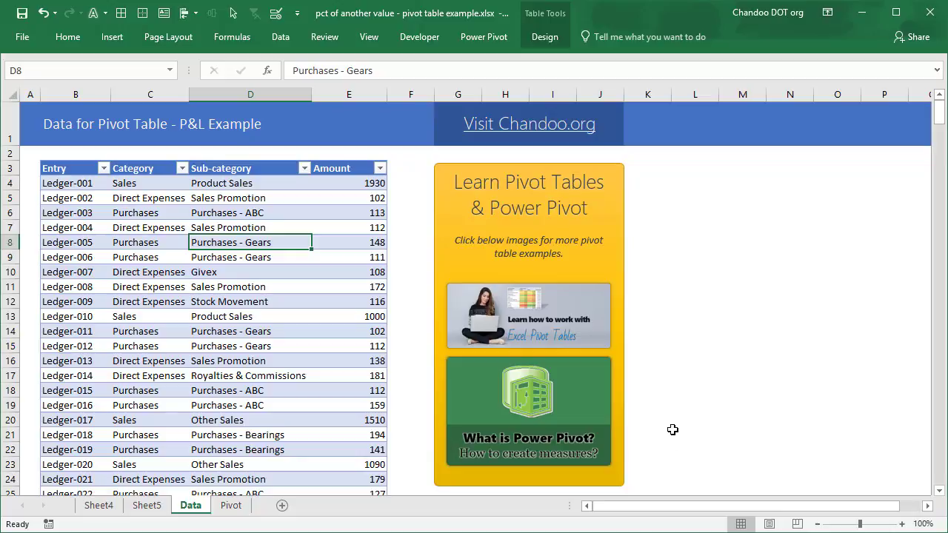
{"action": "left_click", "coordinate": [232, 505]}
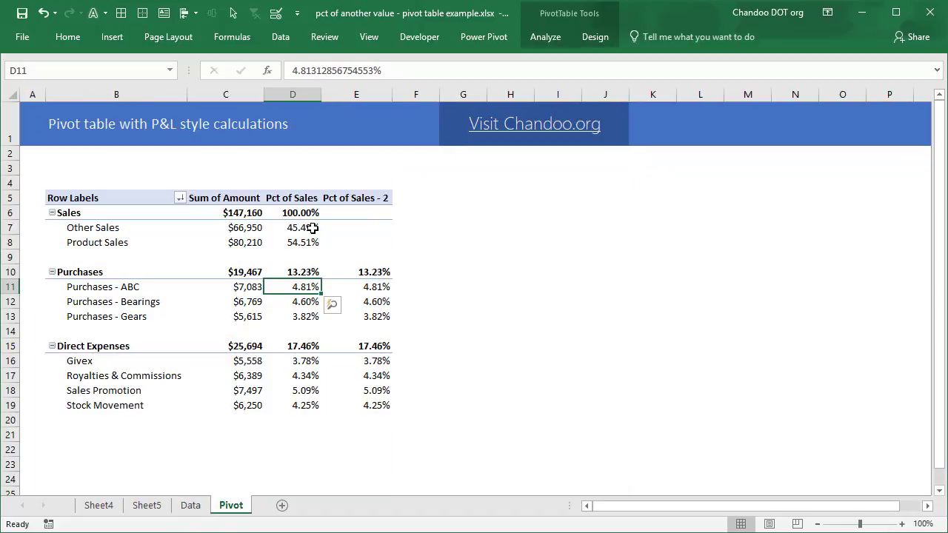